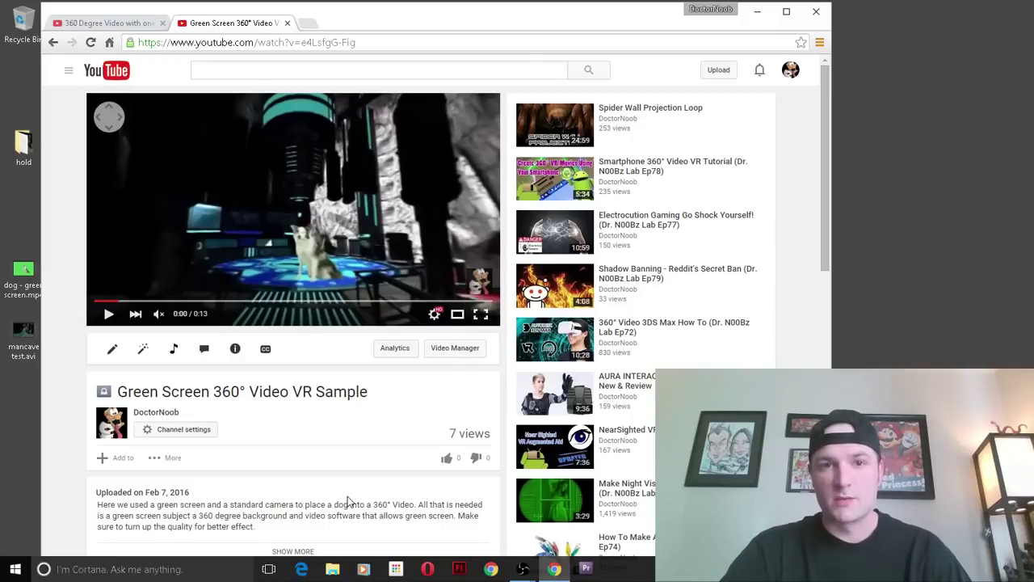
# Play the 360° dog video, pan around the lair, pause, and rewind to about three seconds
pyautogui.click(107, 317)
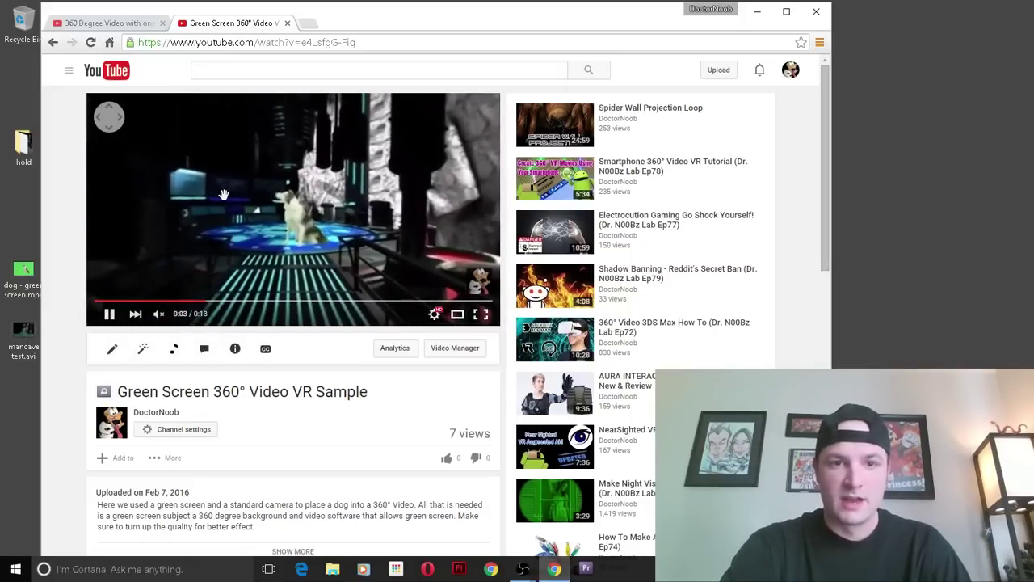
pyautogui.moveTo(346, 236)
pyautogui.mouseDown()
pyautogui.moveTo(368, 199)
pyautogui.moveTo(291, 210)
pyautogui.mouseUp()
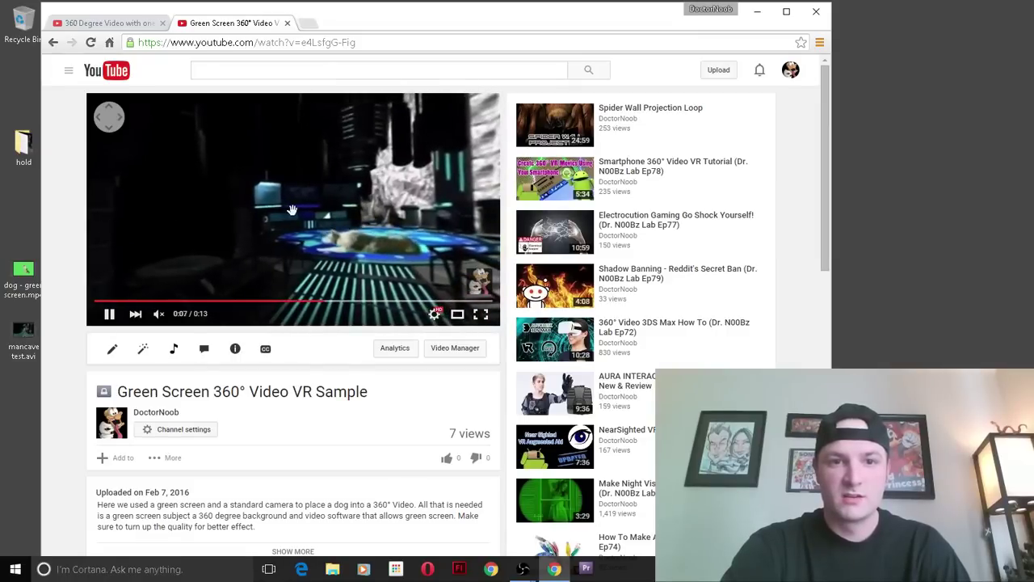
pyautogui.click(108, 314)
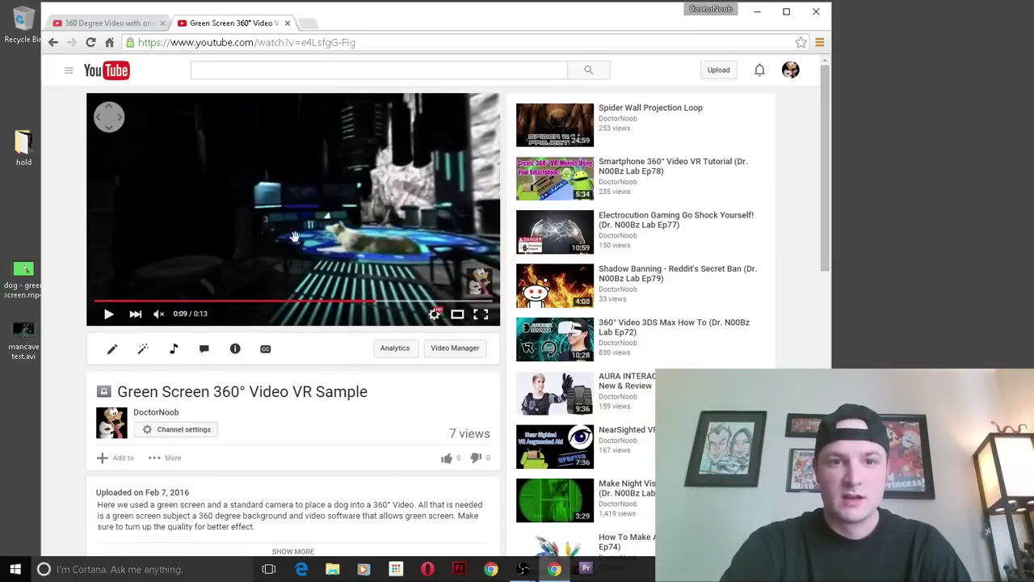
pyautogui.moveTo(275, 250)
pyautogui.mouseDown()
pyautogui.moveTo(206, 228)
pyautogui.moveTo(186, 244)
pyautogui.mouseUp()
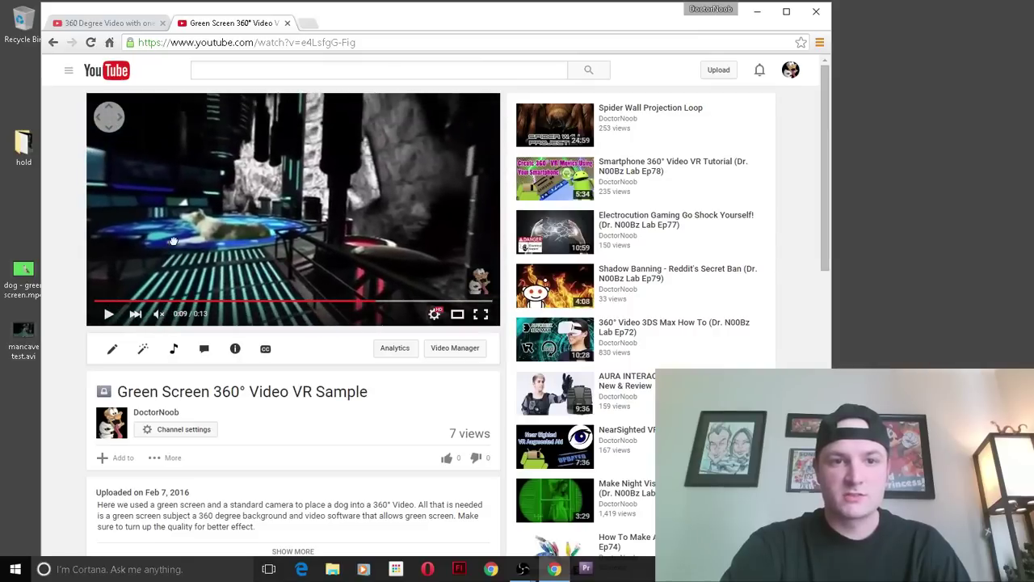
pyautogui.moveTo(338, 208)
pyautogui.mouseDown()
pyautogui.moveTo(273, 196)
pyautogui.moveTo(181, 202)
pyautogui.moveTo(215, 231)
pyautogui.moveTo(293, 215)
pyautogui.moveTo(299, 198)
pyautogui.moveTo(383, 194)
pyautogui.moveTo(286, 215)
pyautogui.moveTo(242, 202)
pyautogui.moveTo(306, 171)
pyautogui.moveTo(363, 210)
pyautogui.mouseUp()
pyautogui.moveTo(371, 307); pyautogui.dragTo(186, 304)
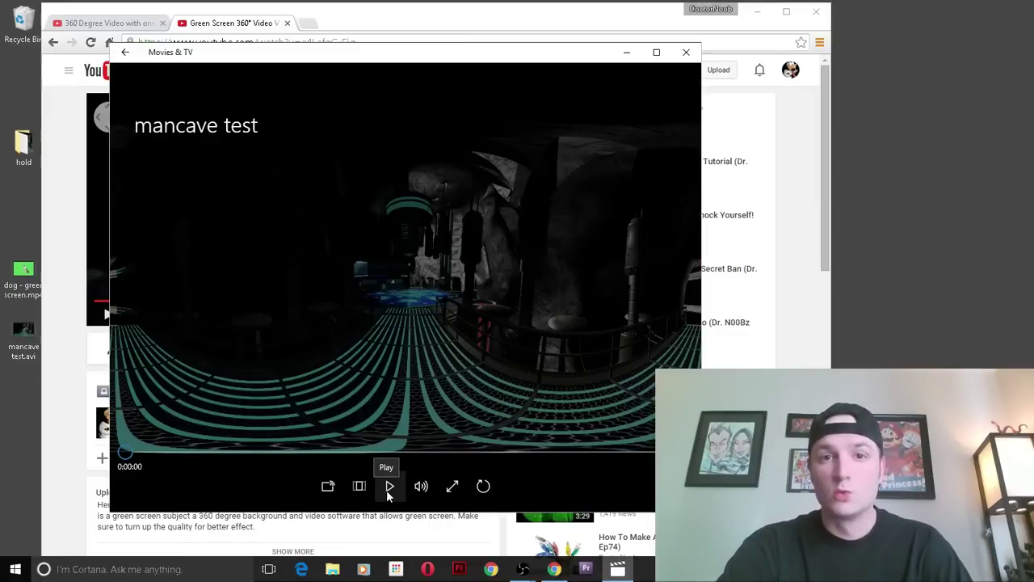
# Play and pause the mancave test 360° footage in Movies & TV
pyautogui.click(389, 489)
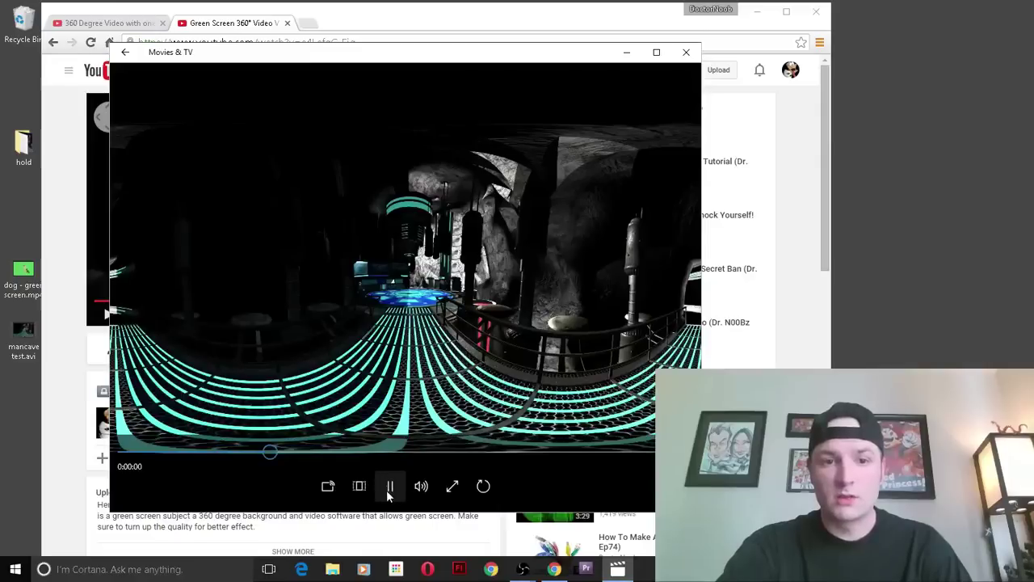
pyautogui.click(389, 487)
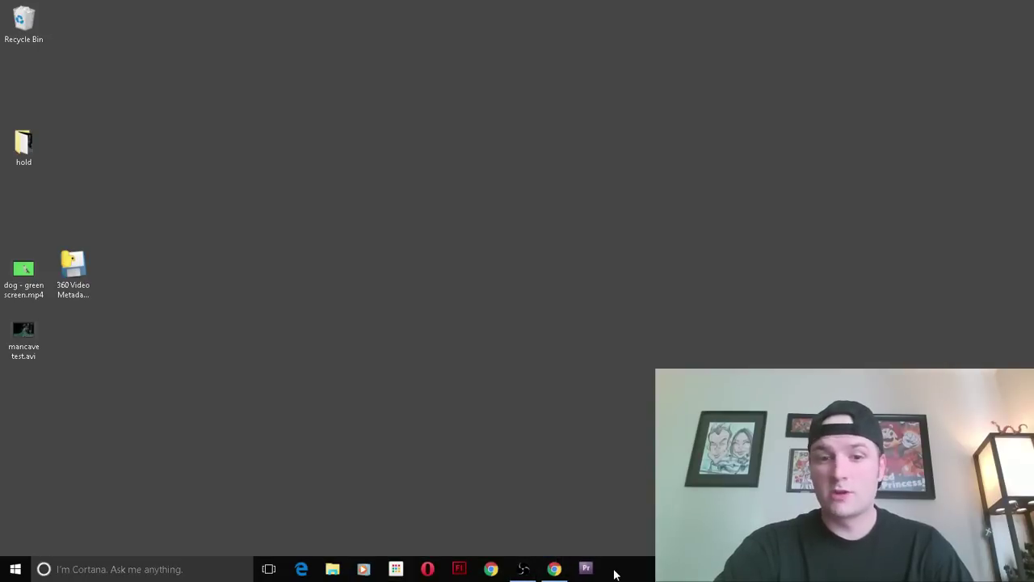
# Launch Premiere Pro and create the new project 'test' with the HDV 1080p30 preset
pyautogui.click(591, 571)
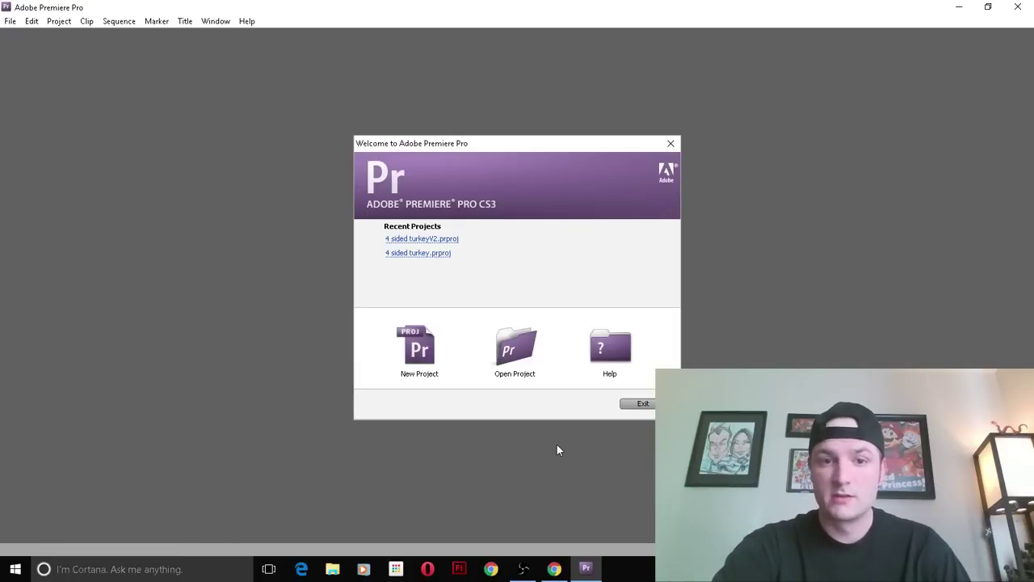
pyautogui.click(404, 333)
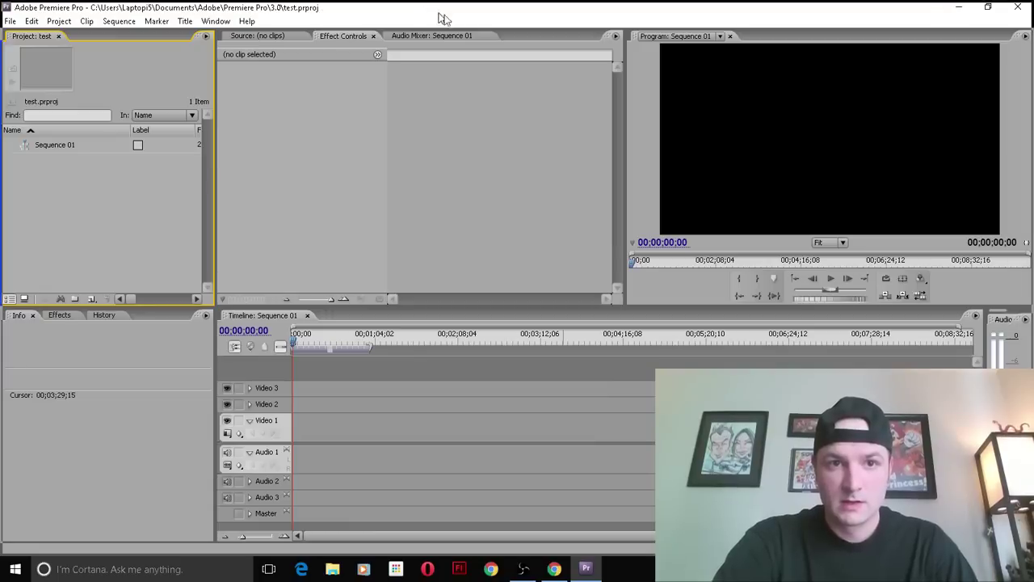
# Import mancave test.avi and dog - green screen.mp4 from the desktop into the Project panel
pyautogui.doubleClick(594, 10)
pyautogui.moveTo(16, 344); pyautogui.dragTo(238, 231)
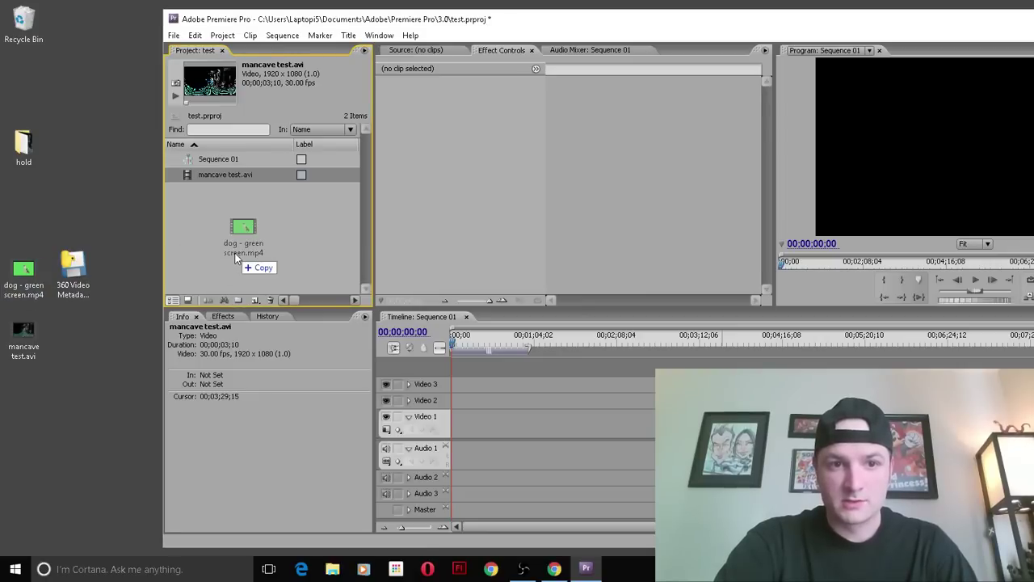
pyautogui.moveTo(233, 262); pyautogui.dragTo(234, 257)
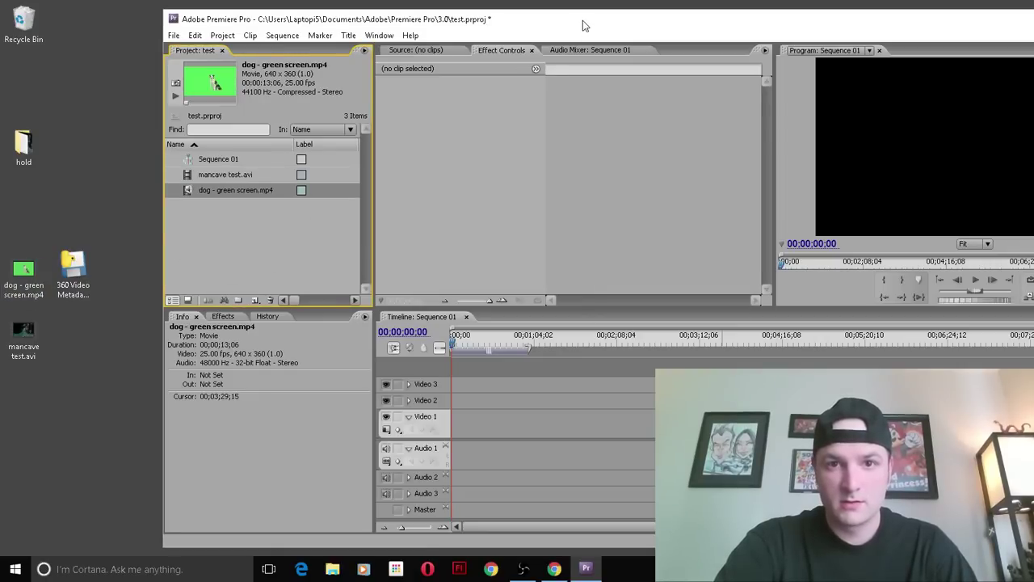
pyautogui.moveTo(583, 23); pyautogui.dragTo(451, 20)
pyautogui.doubleClick(451, 20)
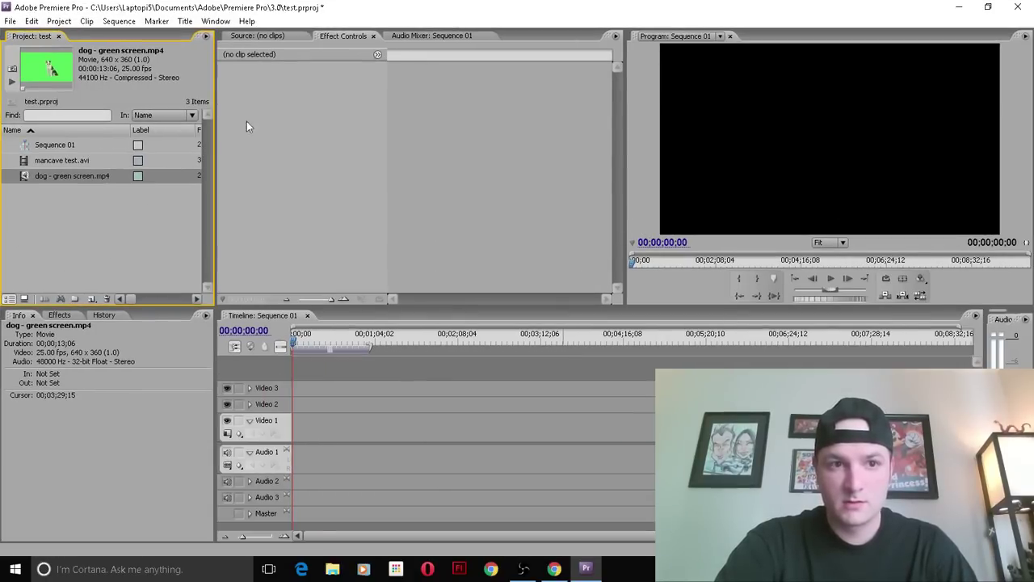
# Lay four mancave test clips end to end on Video 1 and the dog clip above them
pyautogui.moveTo(68, 160); pyautogui.dragTo(297, 419)
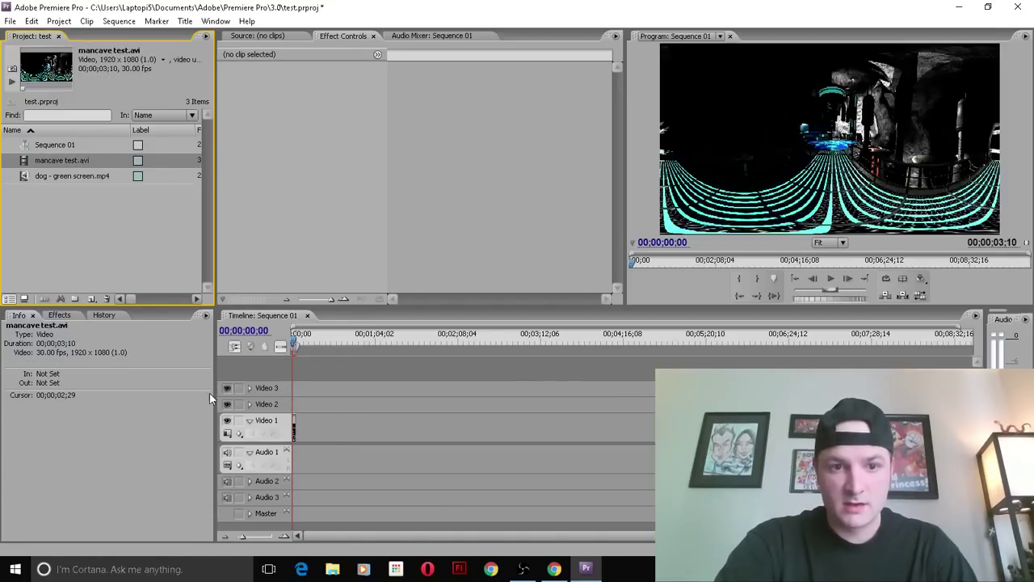
pyautogui.moveTo(242, 536); pyautogui.dragTo(250, 539)
pyautogui.moveTo(42, 162); pyautogui.dragTo(323, 421)
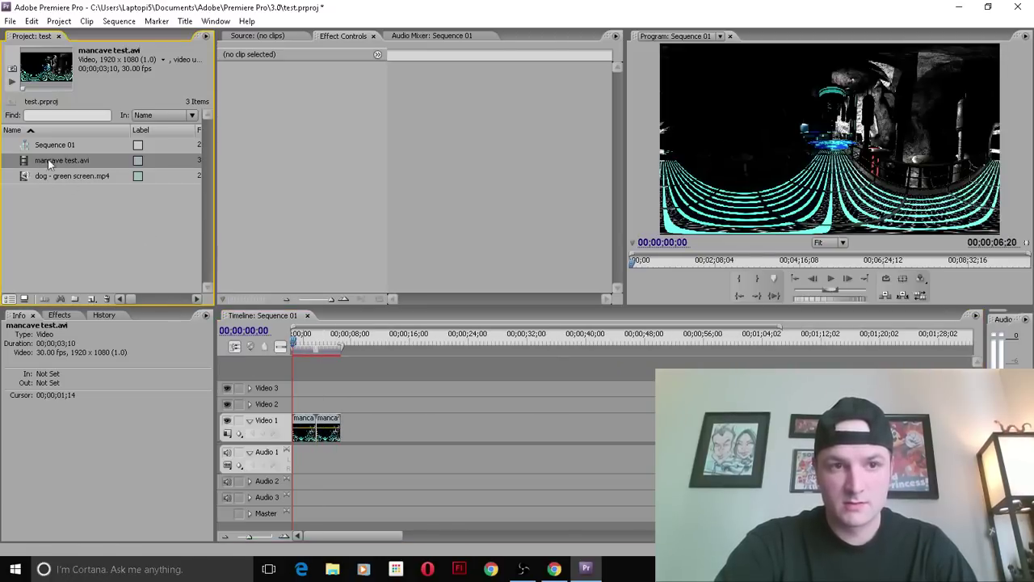
pyautogui.moveTo(159, 237); pyautogui.dragTo(367, 416)
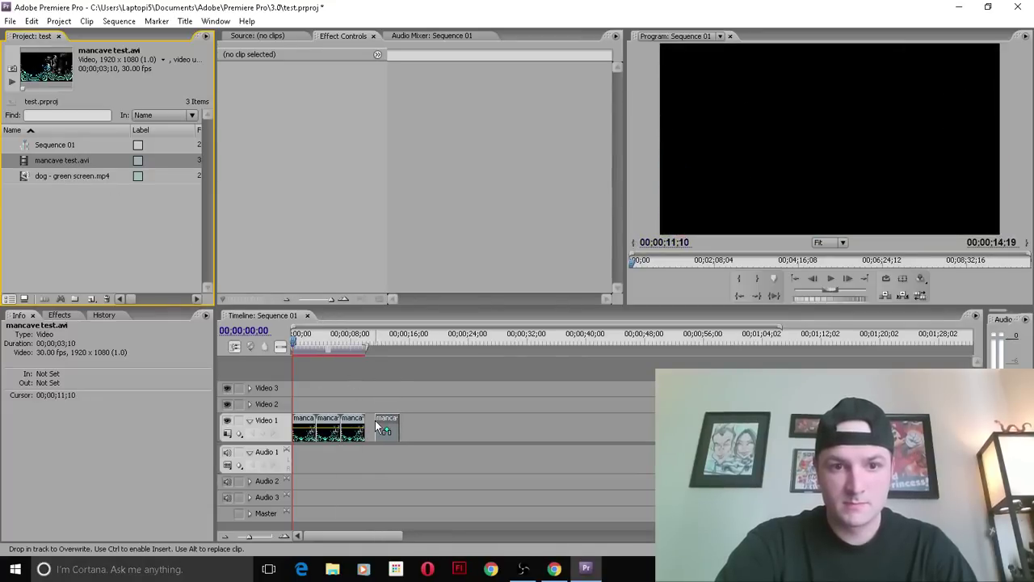
pyautogui.moveTo(269, 284); pyautogui.dragTo(372, 420)
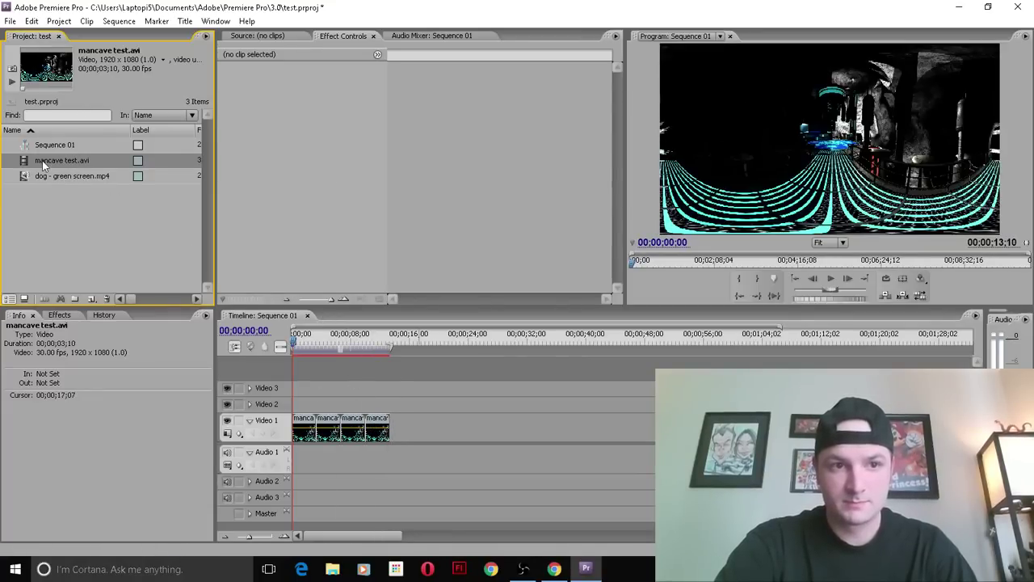
pyautogui.moveTo(44, 176); pyautogui.dragTo(312, 411)
# Unlink the dog clip and delete its audio
pyautogui.rightClick(312, 410)
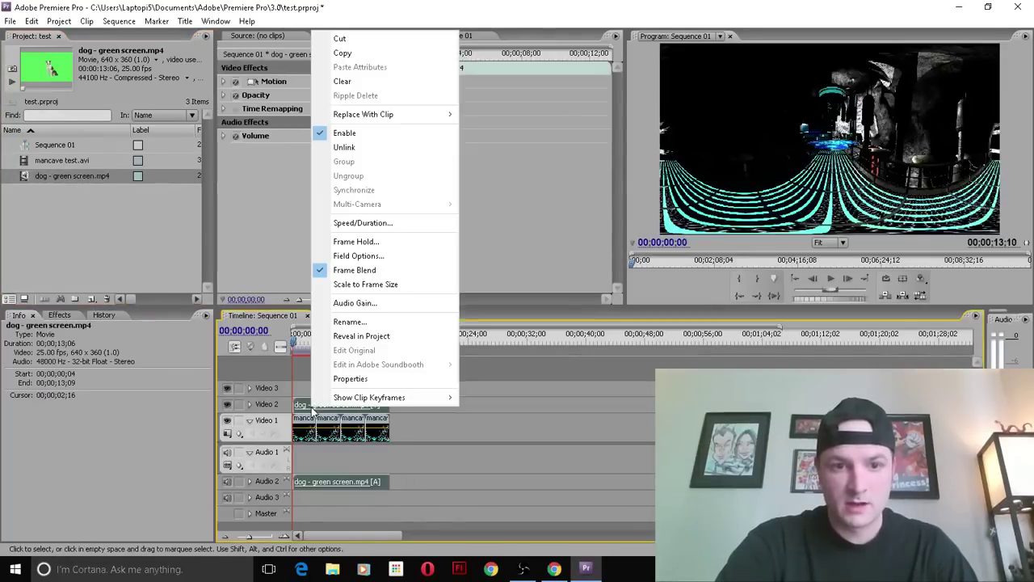
pyautogui.click(357, 148)
pyautogui.click(404, 422)
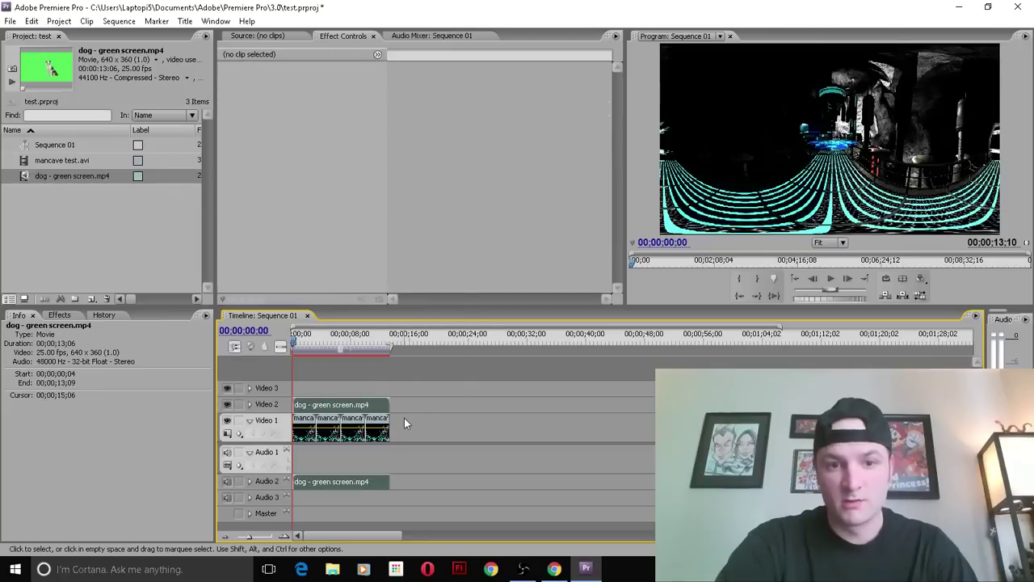
pyautogui.click(368, 483)
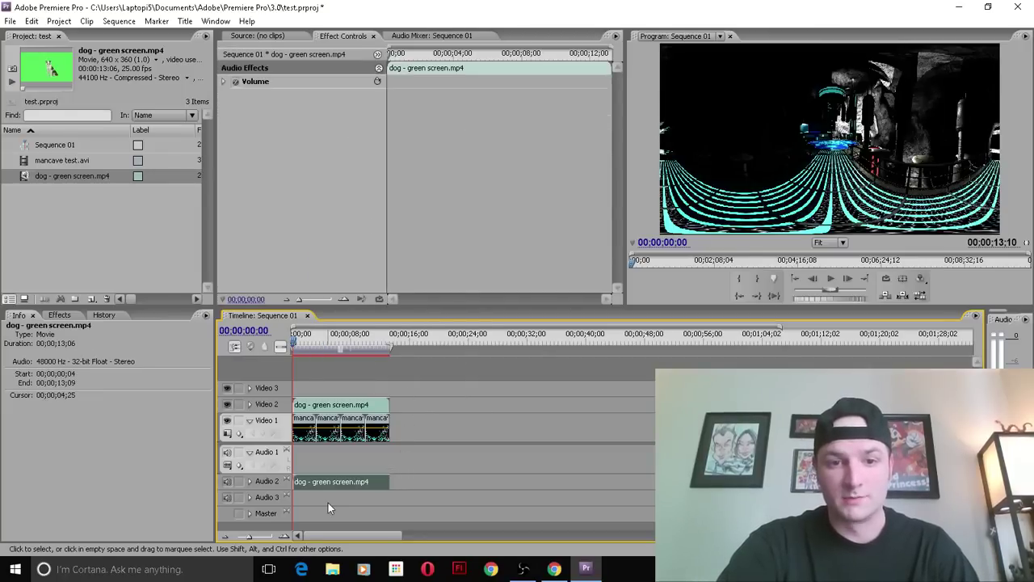
pyautogui.press('Delete')
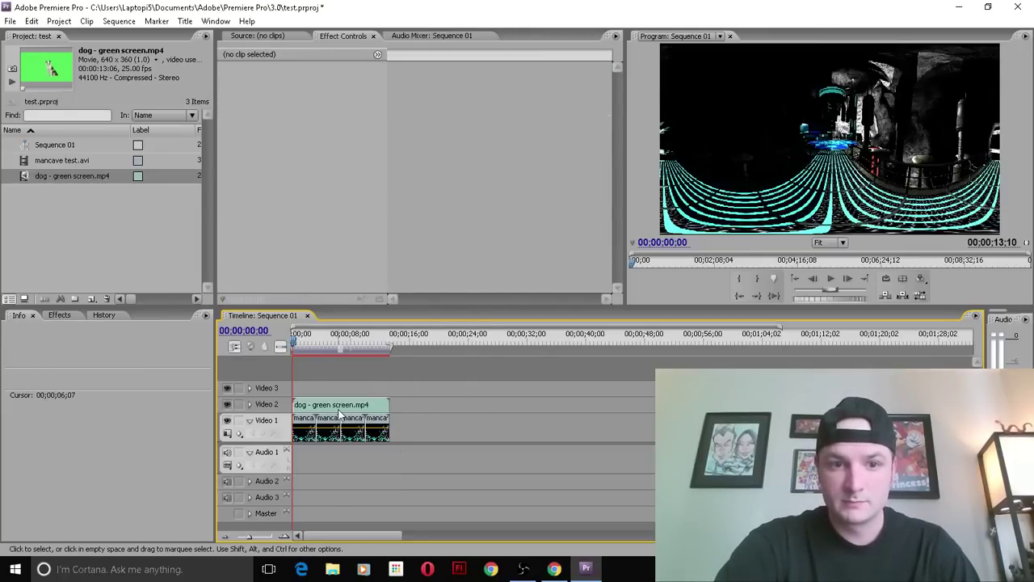
# Align the dog video clip on Video 2 to the start of the sequence
pyautogui.click(339, 408)
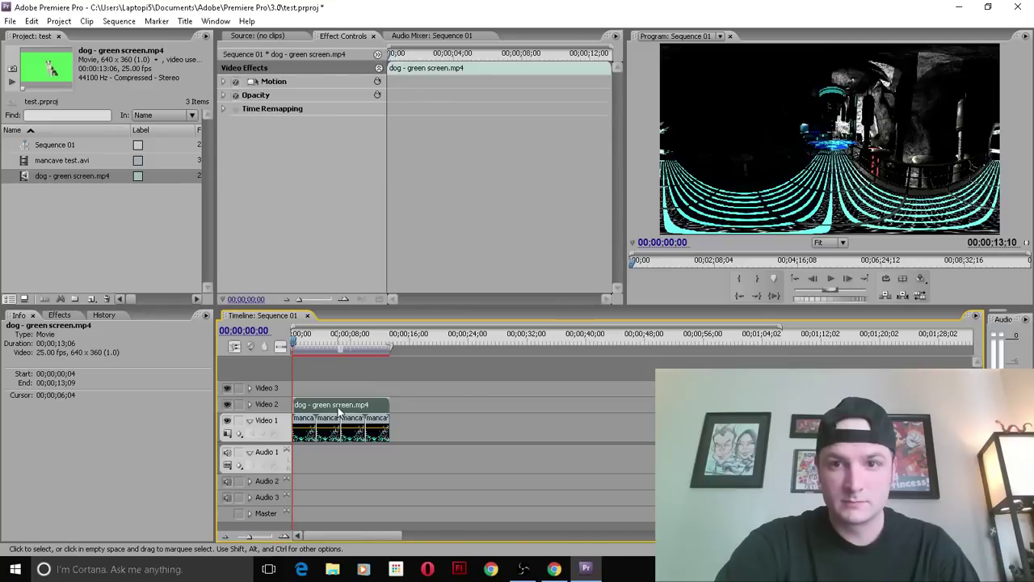
pyautogui.click(304, 337)
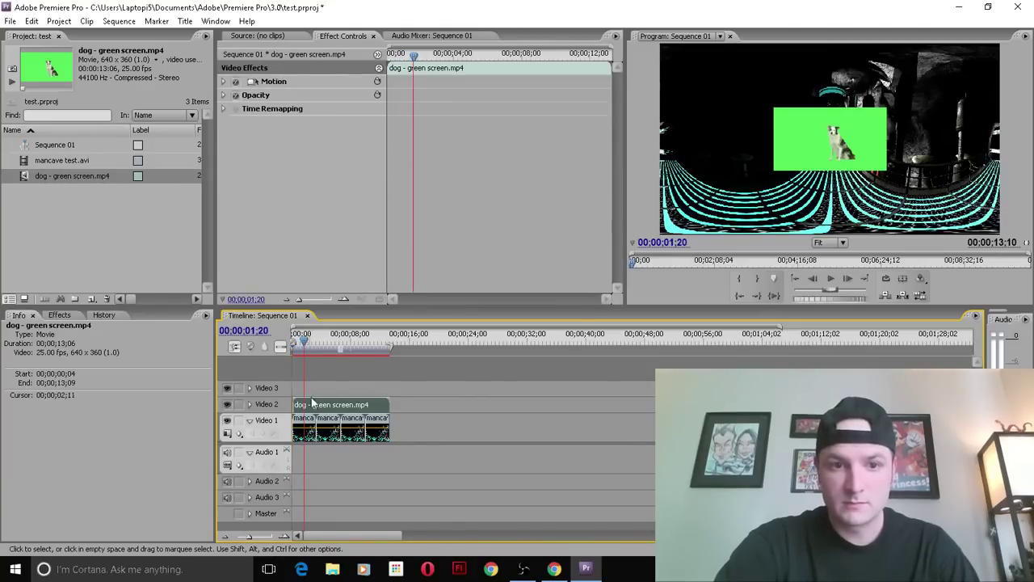
pyautogui.moveTo(313, 404); pyautogui.dragTo(312, 404)
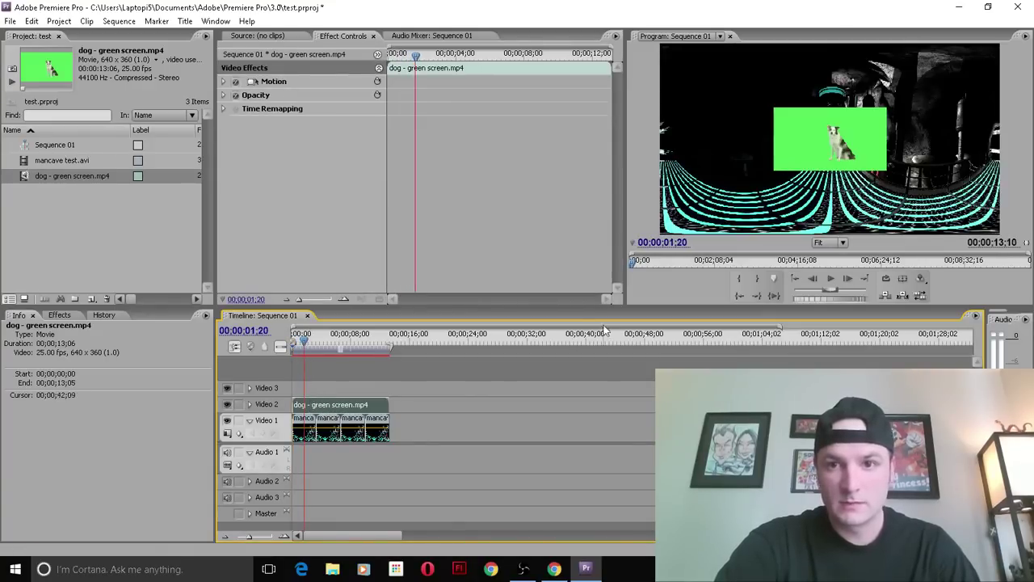
# Reposition the dog footage with Motion to sit just above the scene's centre
pyautogui.click(817, 134)
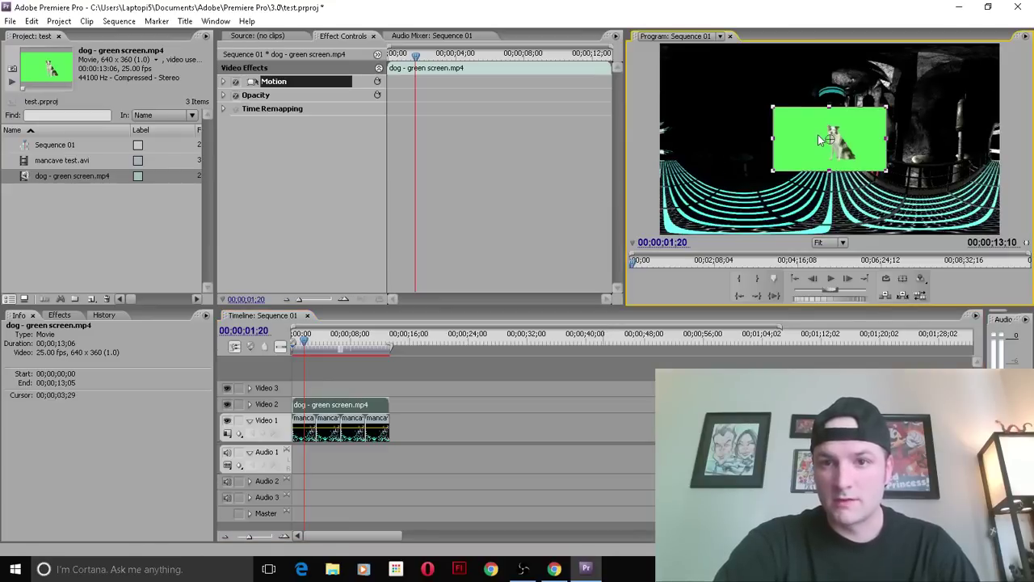
pyautogui.moveTo(814, 153); pyautogui.dragTo(720, 220)
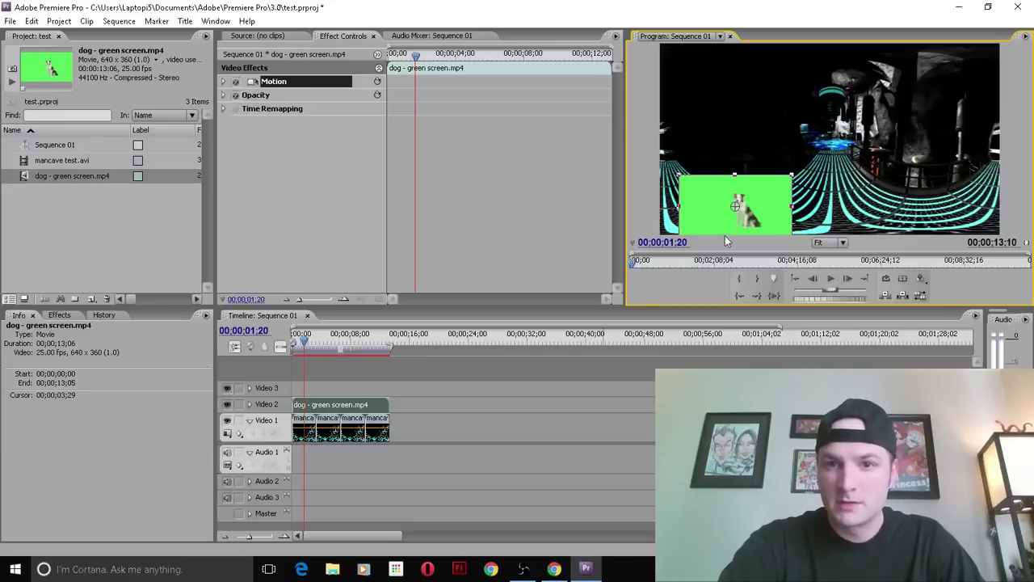
pyautogui.moveTo(752, 224); pyautogui.dragTo(840, 145)
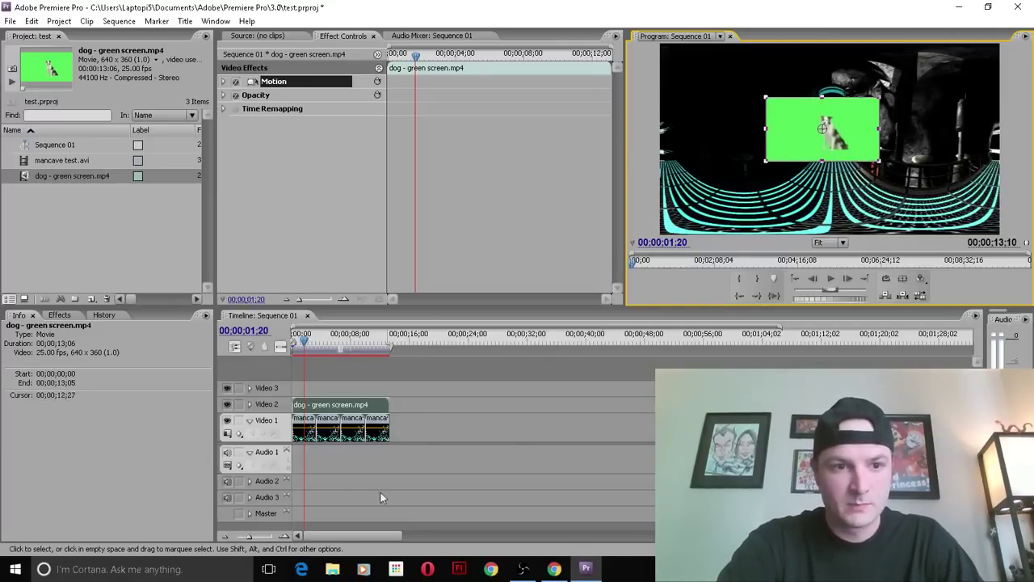
# Apply the RGB Difference Key from Video Effects > Keying to the dog clip
pyautogui.click(58, 316)
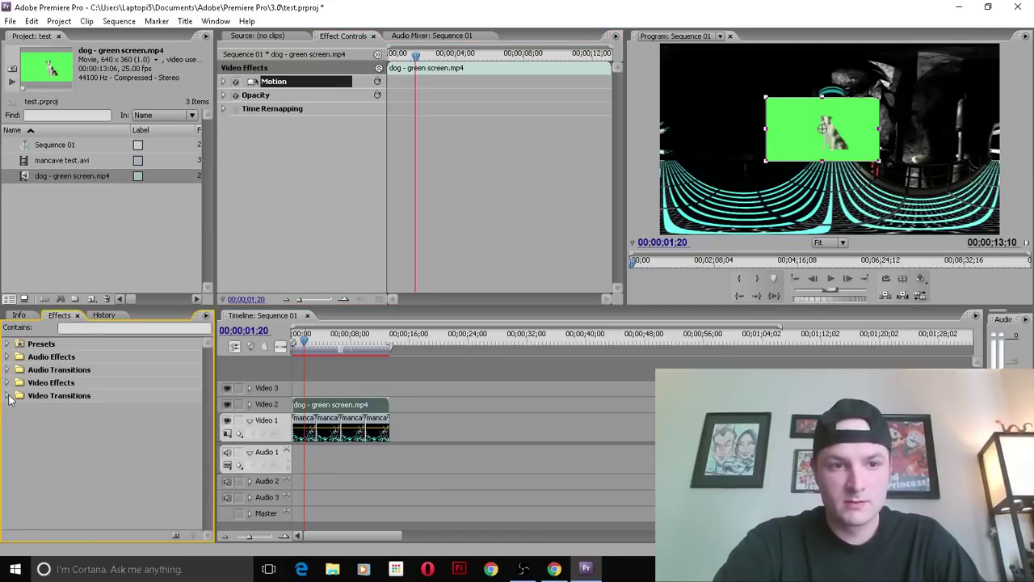
pyautogui.click(7, 382)
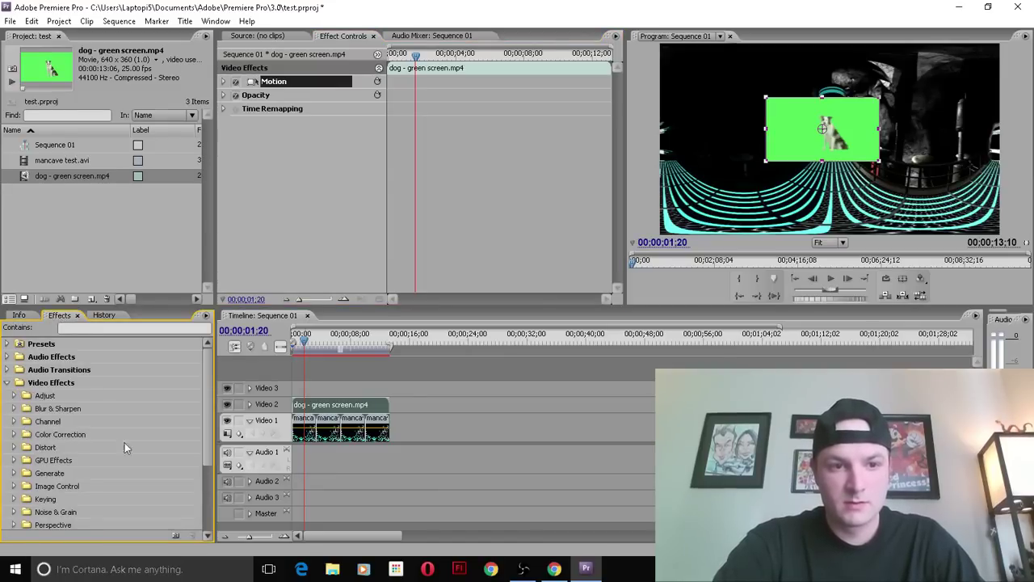
pyautogui.moveTo(211, 418); pyautogui.dragTo(212, 448)
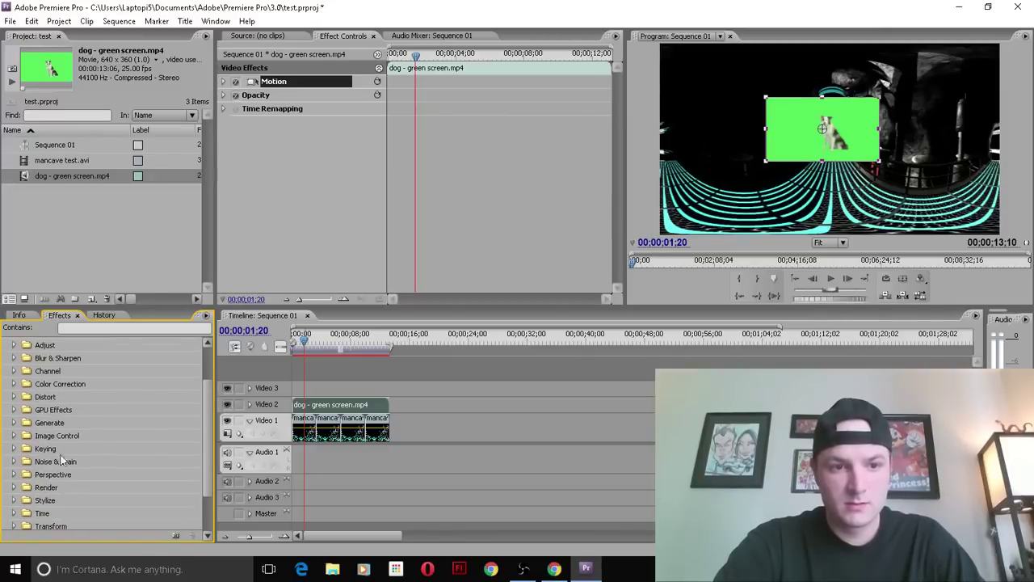
pyautogui.click(13, 448)
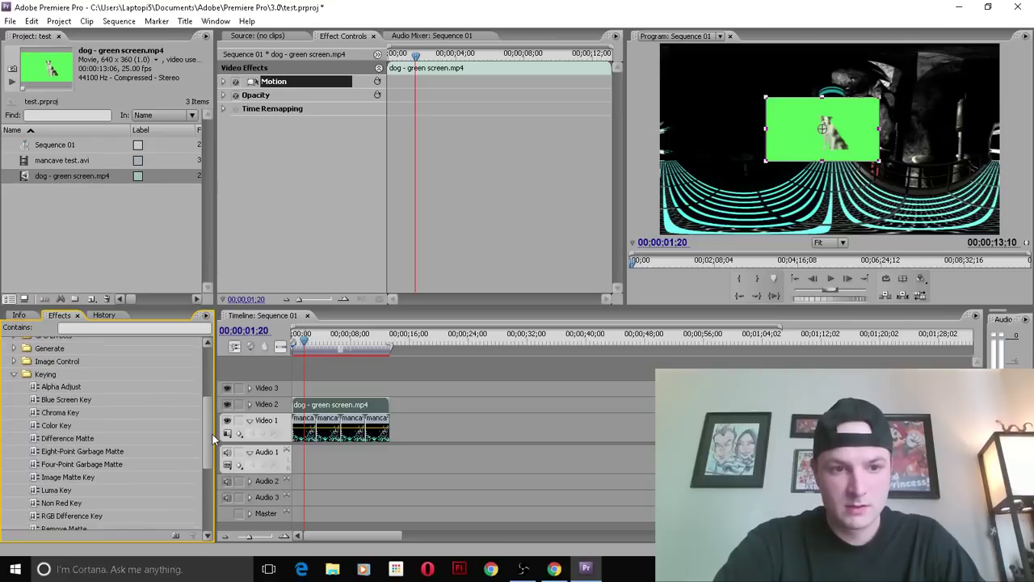
pyautogui.moveTo(210, 405); pyautogui.dragTo(211, 460)
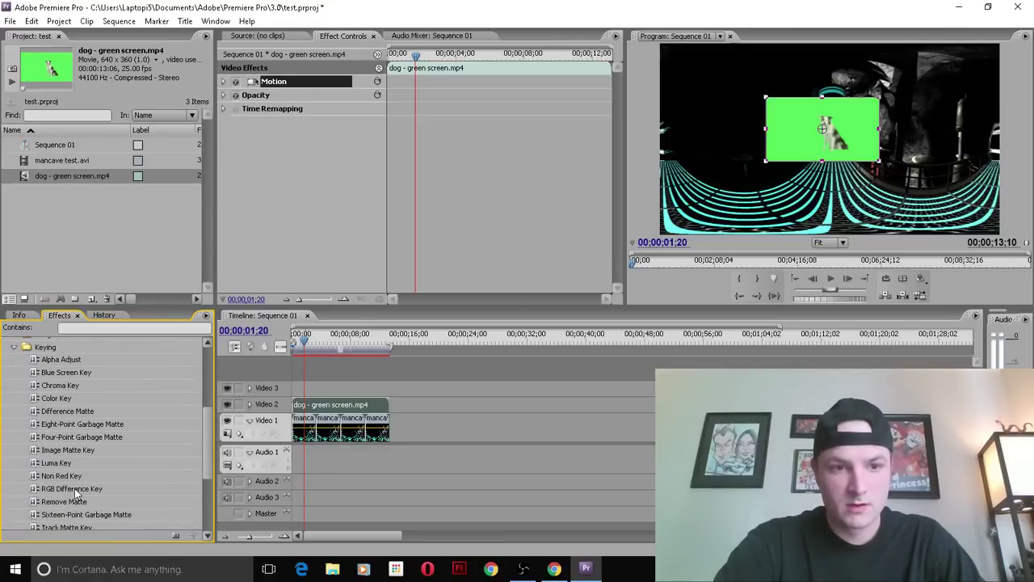
pyautogui.moveTo(74, 488); pyautogui.dragTo(311, 400)
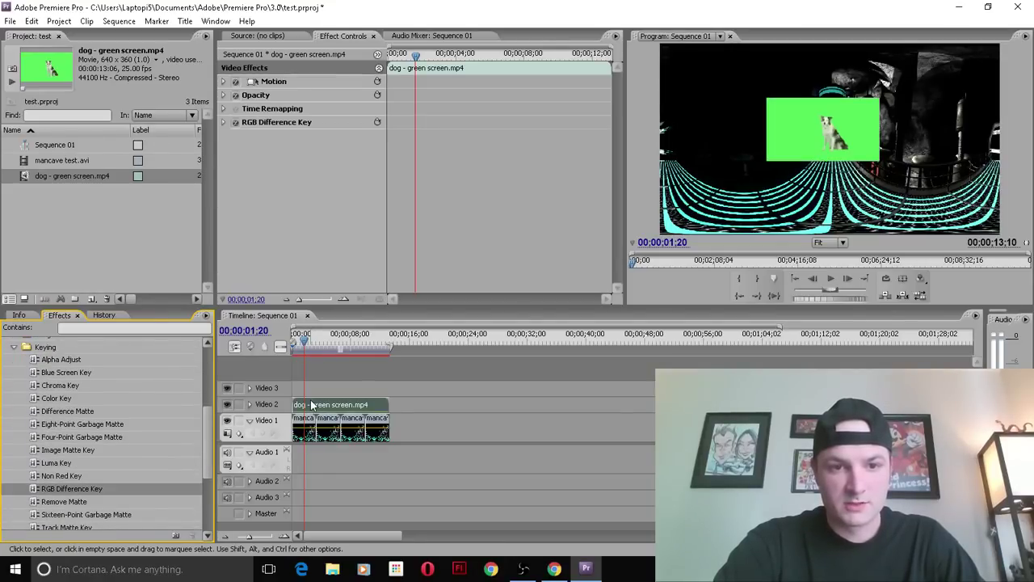
# Set the RGB Difference Key colour to the green backdrop with 22% similarity
pyautogui.click(225, 123)
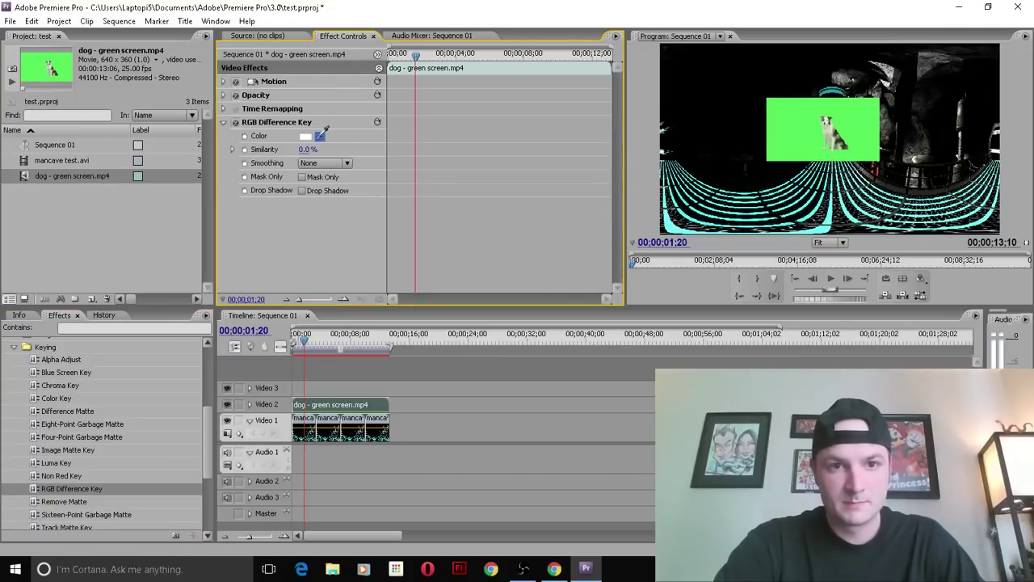
pyautogui.moveTo(319, 136); pyautogui.dragTo(788, 114)
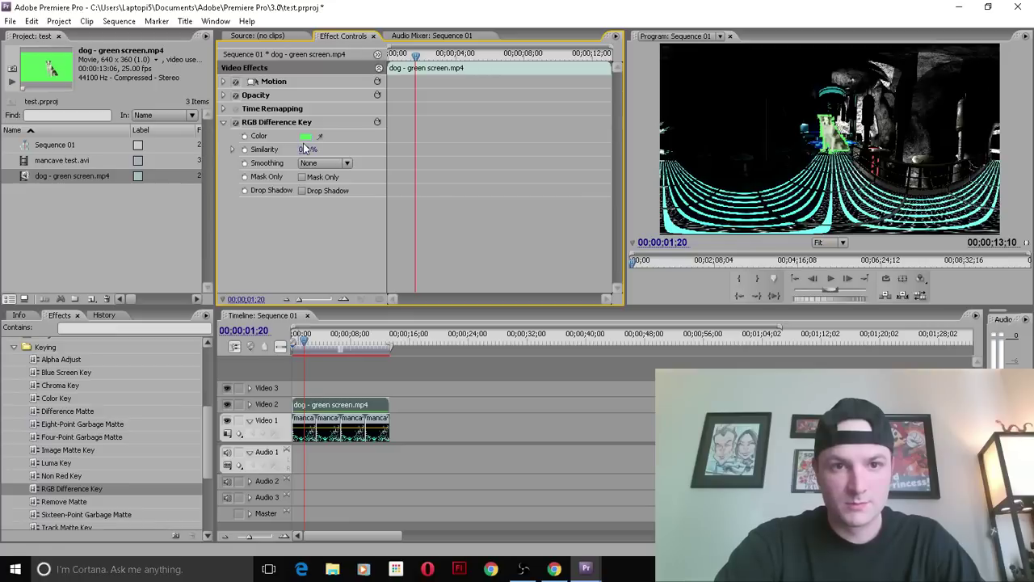
pyautogui.moveTo(303, 150); pyautogui.dragTo(315, 151)
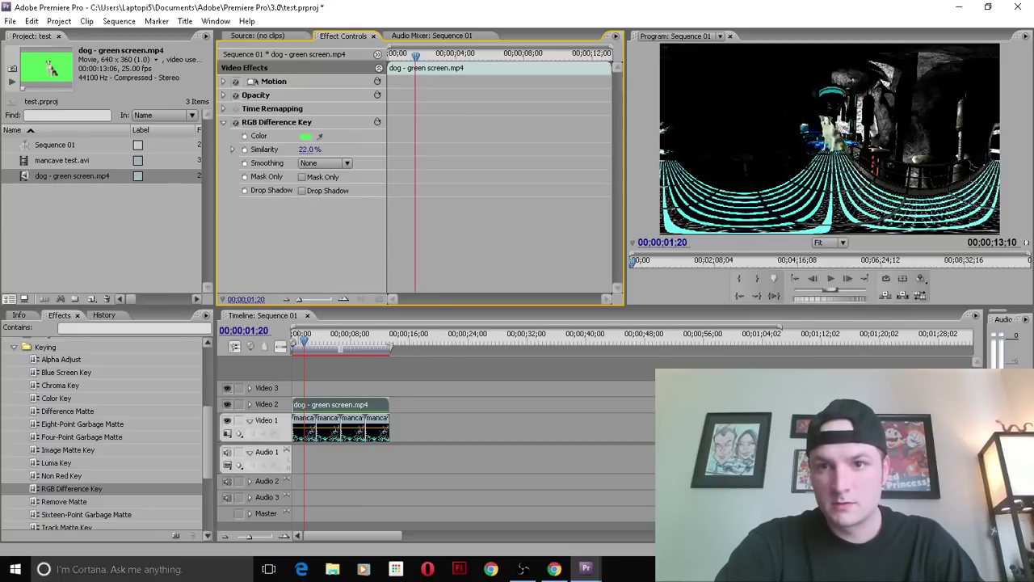
pyautogui.click(306, 136)
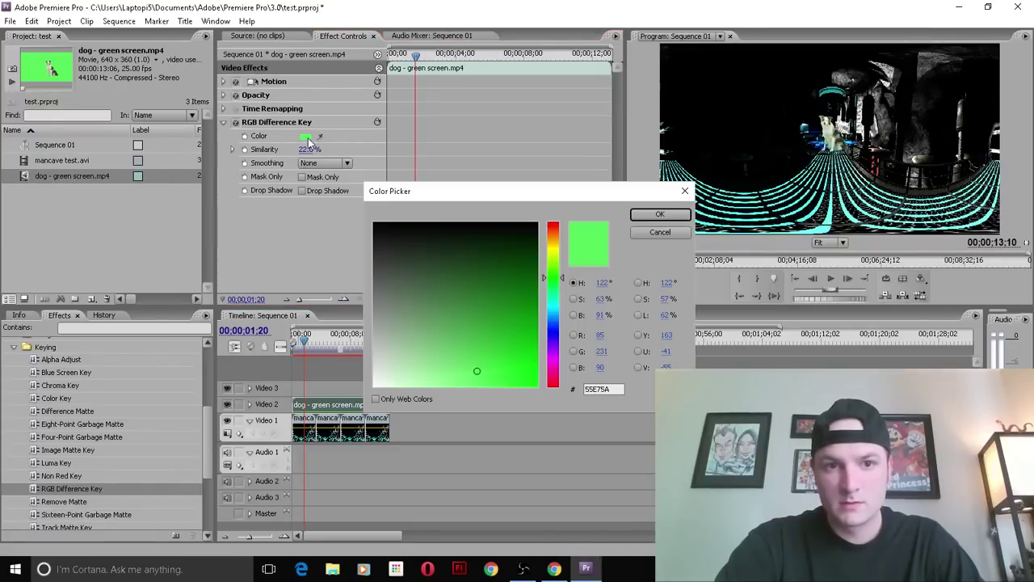
pyautogui.click(492, 371)
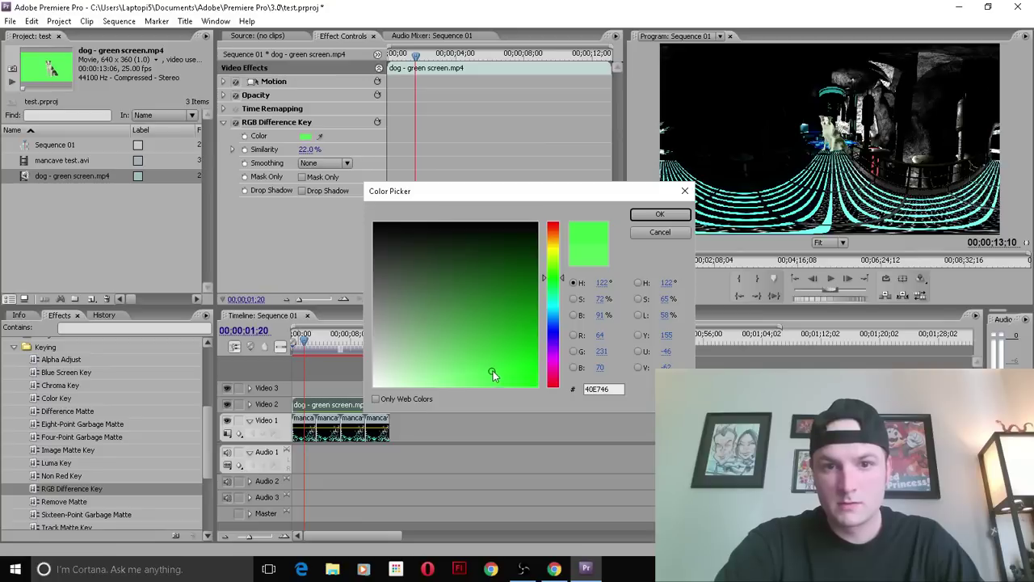
pyautogui.moveTo(493, 370); pyautogui.dragTo(535, 385)
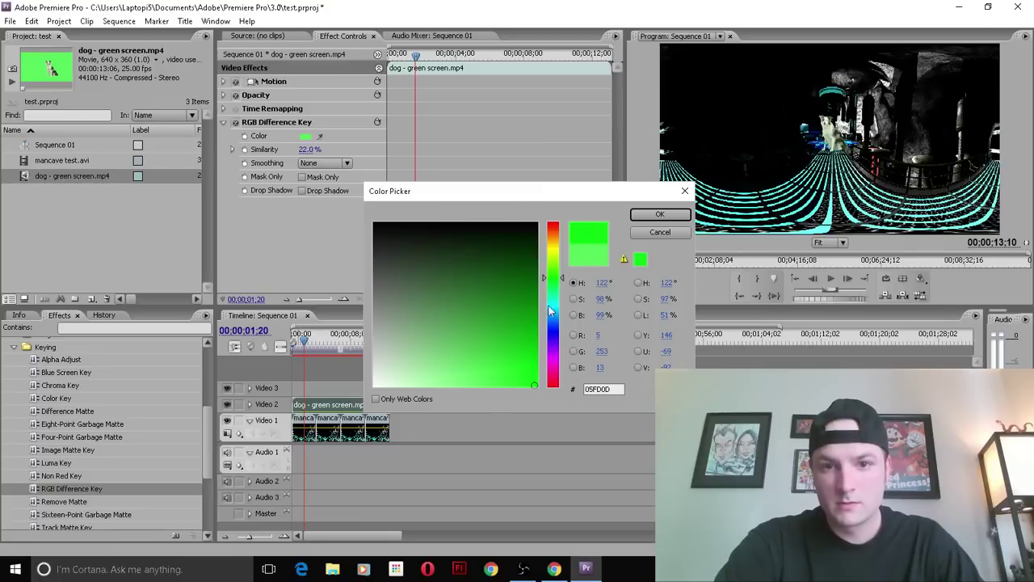
pyautogui.click(642, 215)
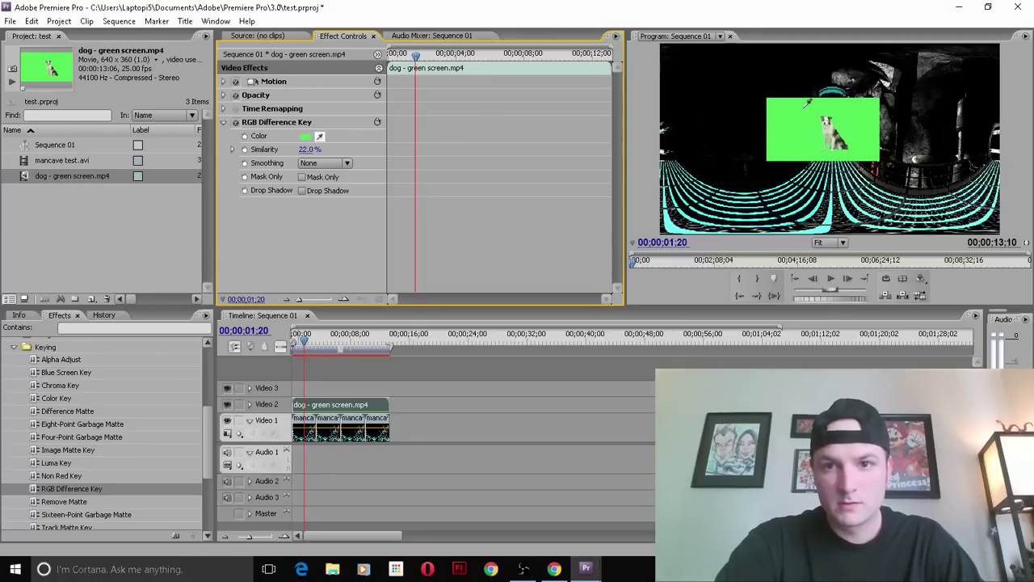
pyautogui.moveTo(590, 96); pyautogui.dragTo(803, 111)
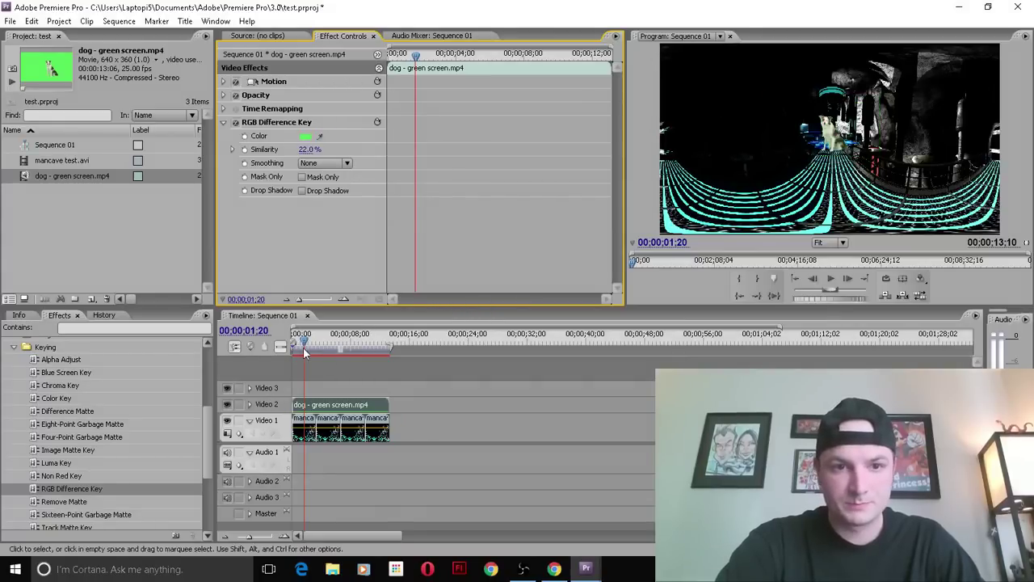
# Scale down the keyed dog via Motion near the lair's centre and scrub to check it
pyautogui.moveTo(310, 345)
pyautogui.mouseDown()
pyautogui.moveTo(359, 346)
pyautogui.moveTo(312, 344)
pyautogui.moveTo(328, 348)
pyautogui.mouseUp()
pyautogui.click(824, 131)
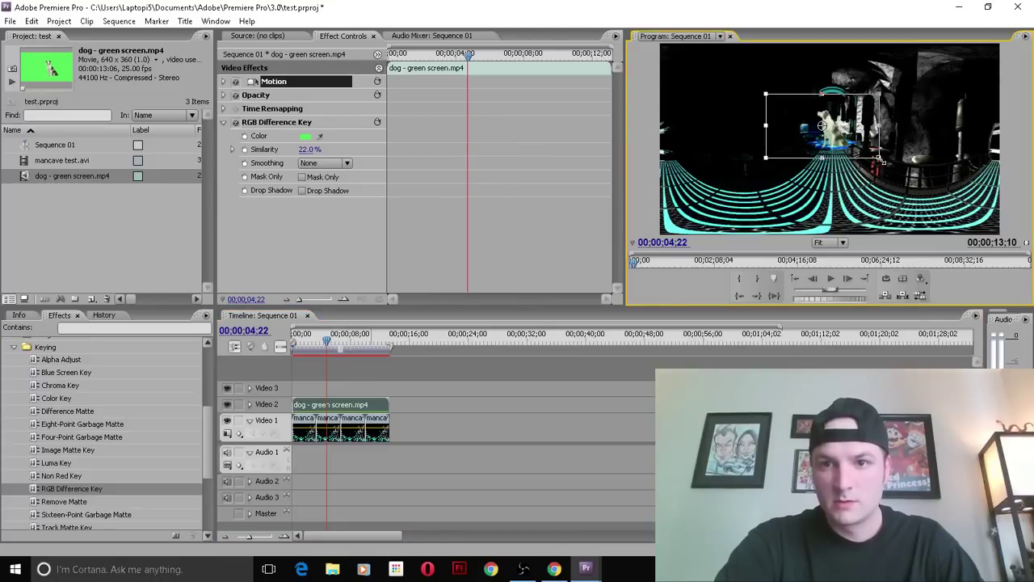
pyautogui.moveTo(881, 161); pyautogui.dragTo(837, 143)
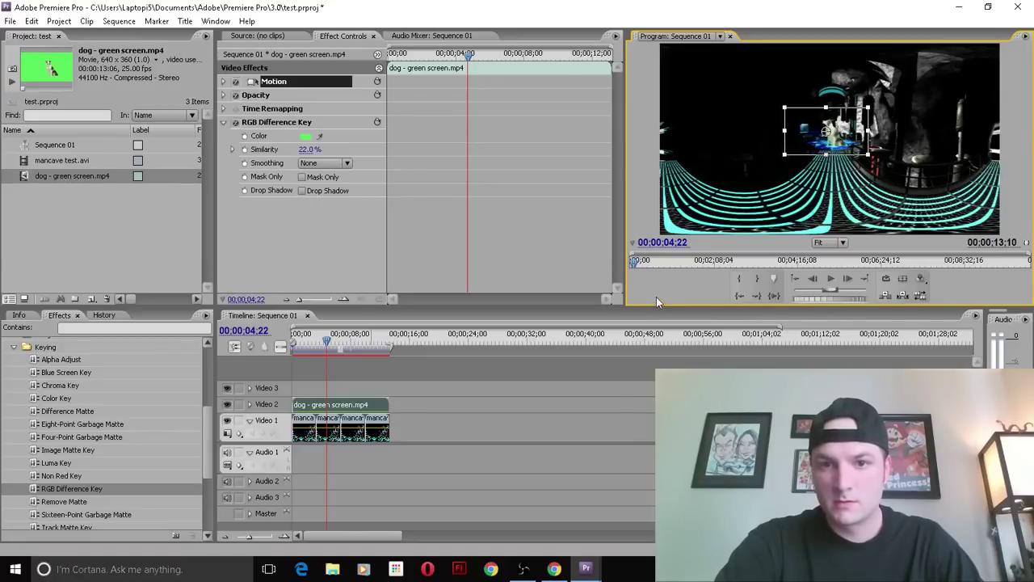
pyautogui.click(645, 220)
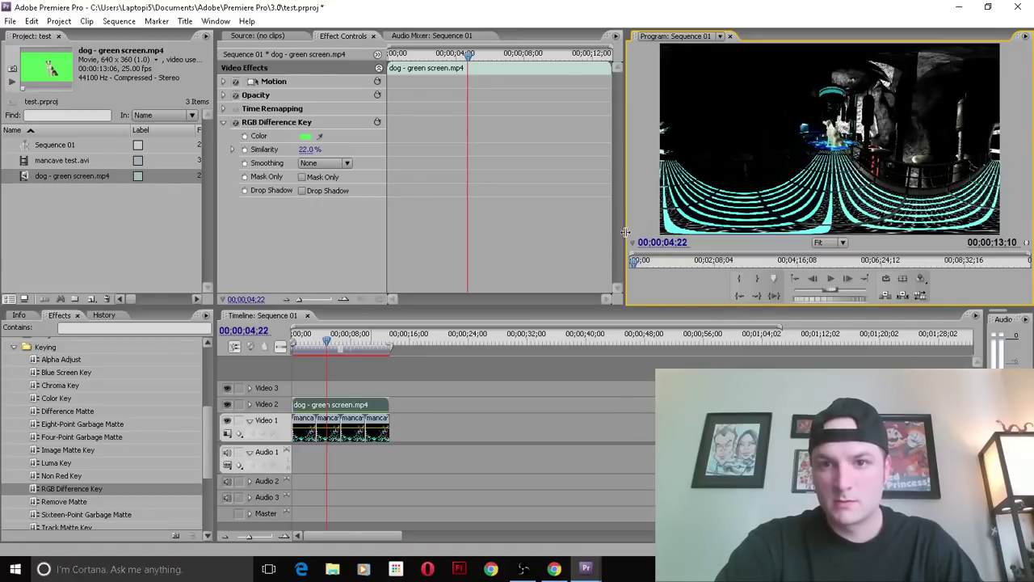
pyautogui.moveTo(334, 345)
pyautogui.mouseDown()
pyautogui.moveTo(351, 347)
pyautogui.moveTo(317, 349)
pyautogui.mouseUp()
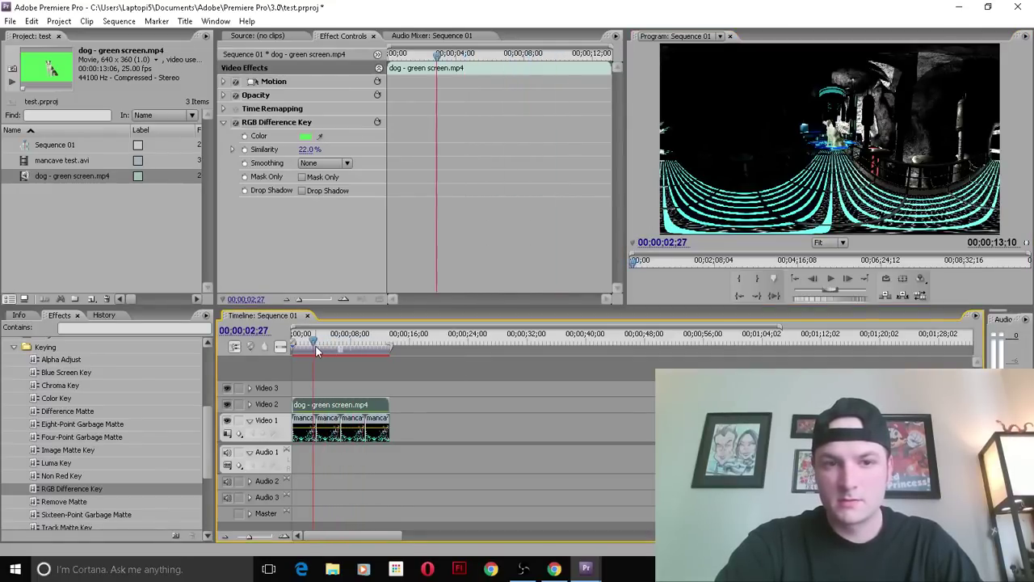
# Export the sequence to the desktop as Sequence 01.avi with D1/DV NTSC Widescreen 16:9 pixel aspect
pyautogui.click(11, 21)
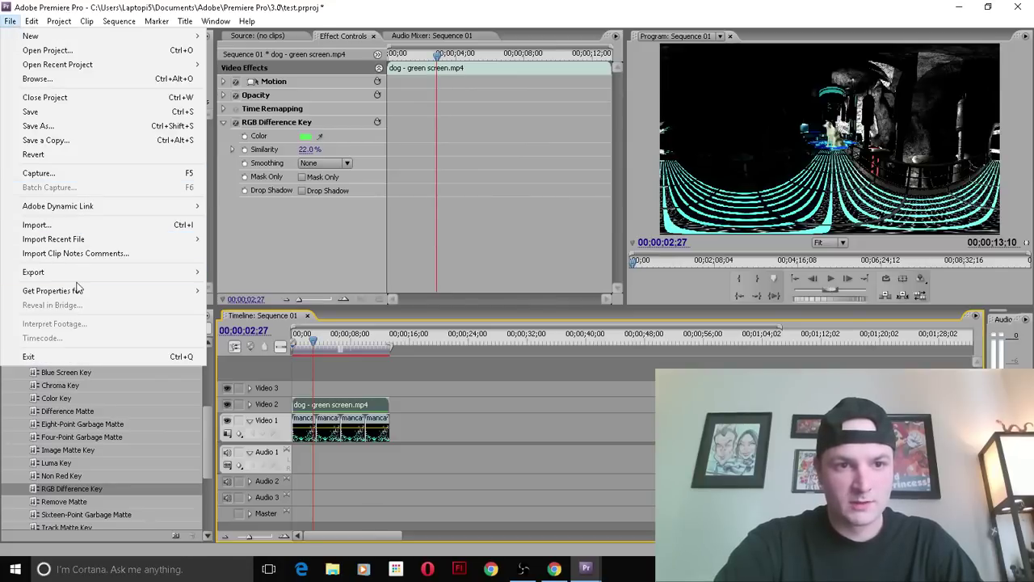
pyautogui.moveTo(33, 272)
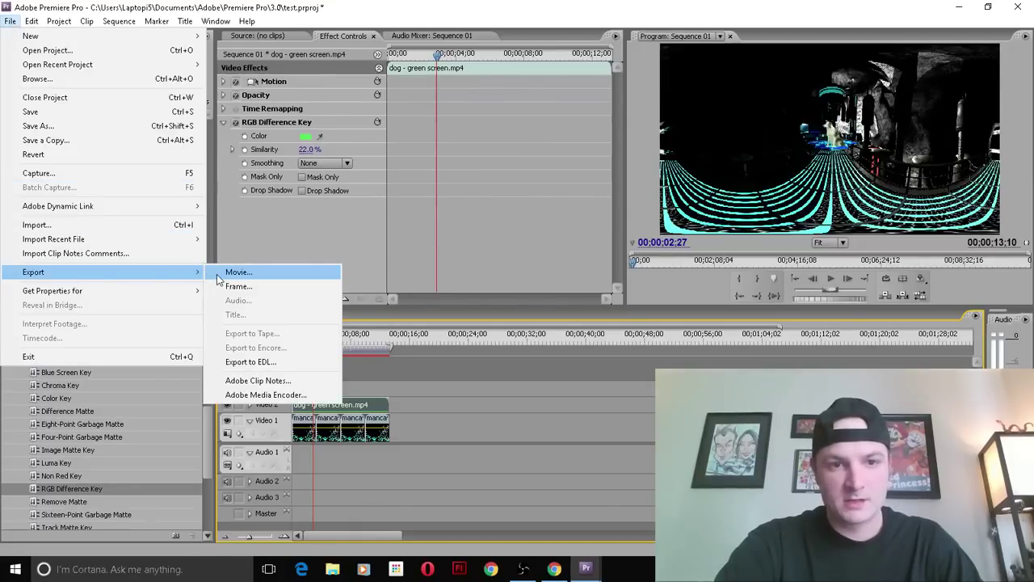
pyautogui.click(231, 273)
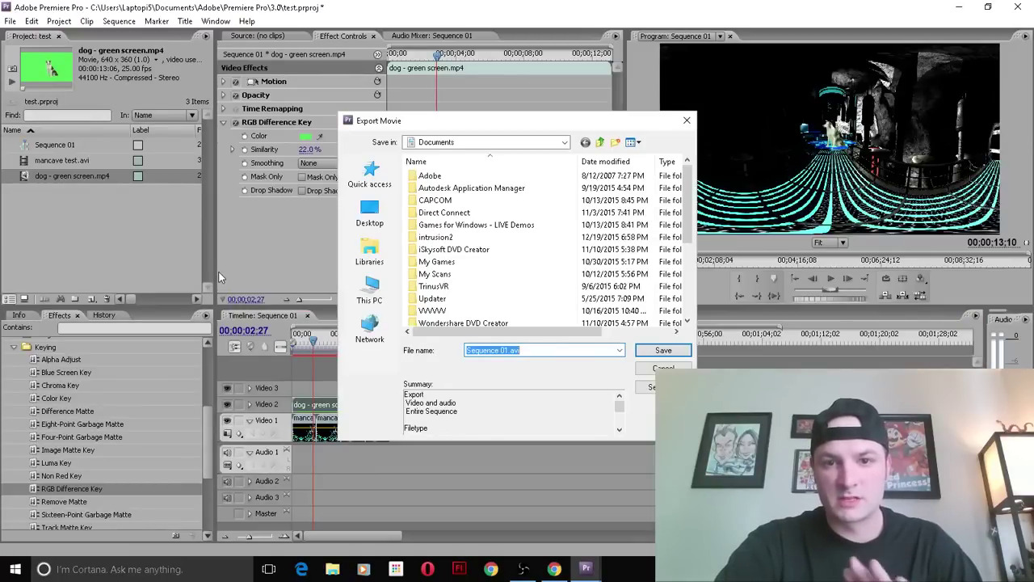
pyautogui.click(650, 386)
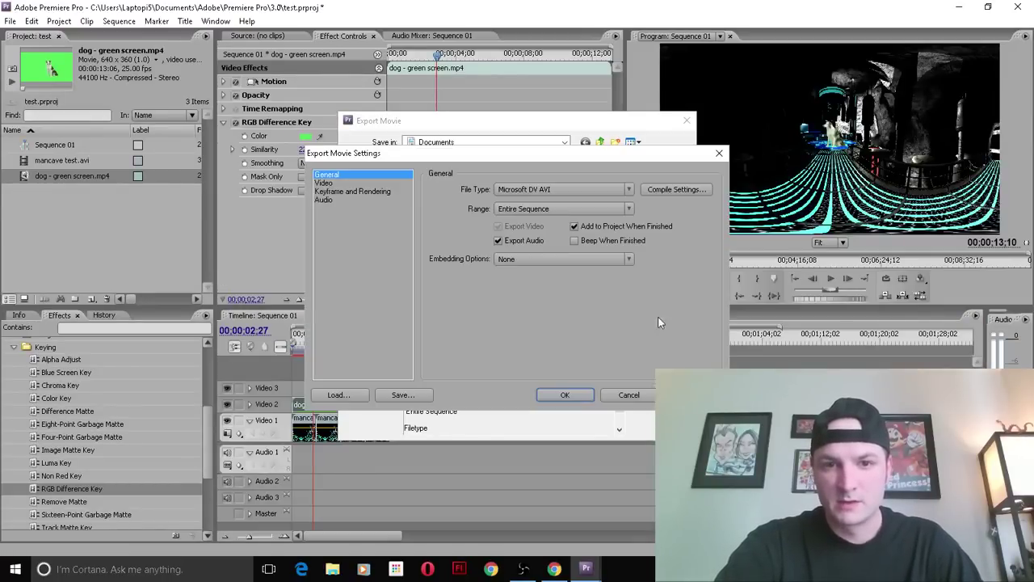
pyautogui.click(350, 185)
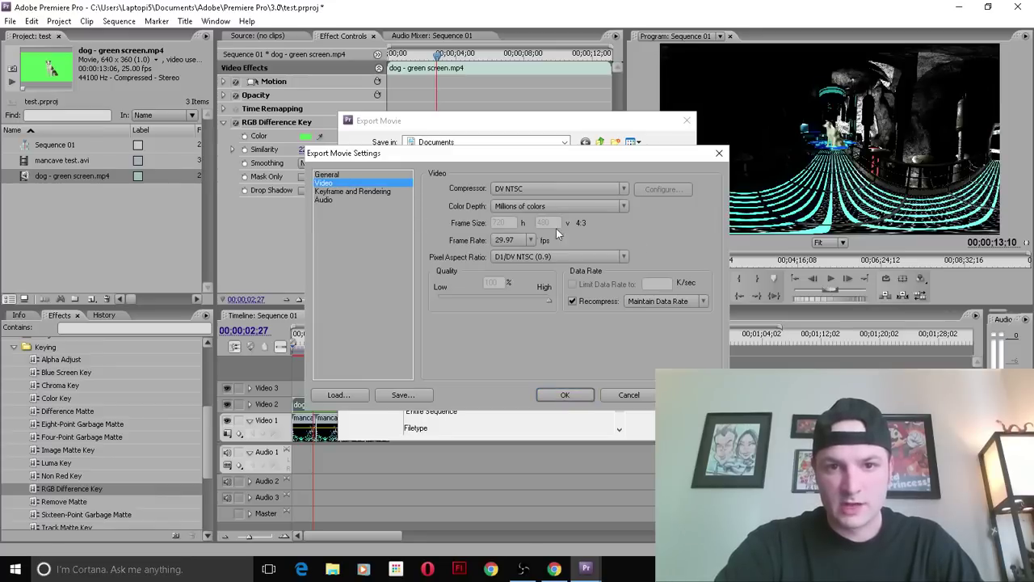
pyautogui.click(515, 256)
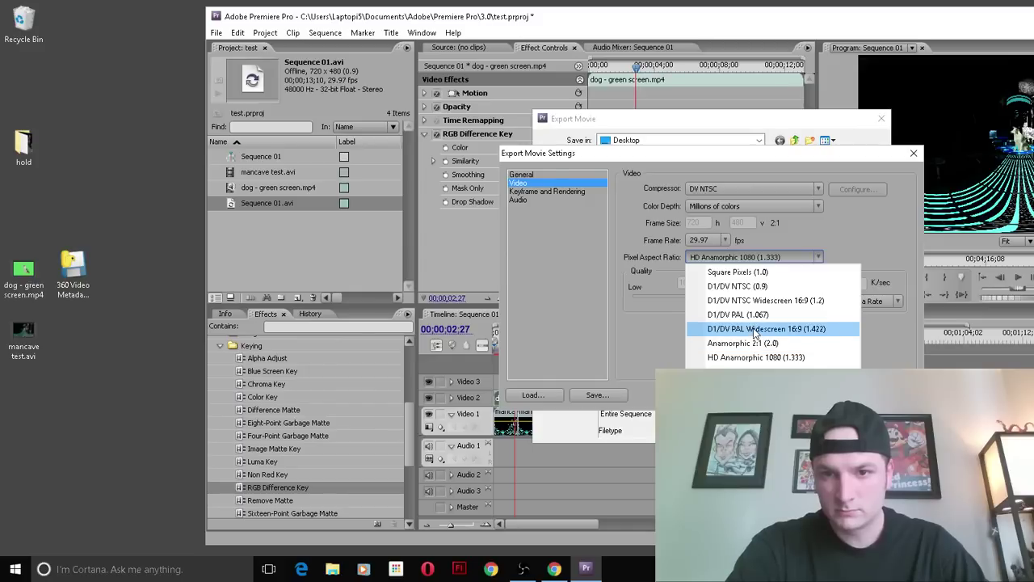
pyautogui.click(757, 301)
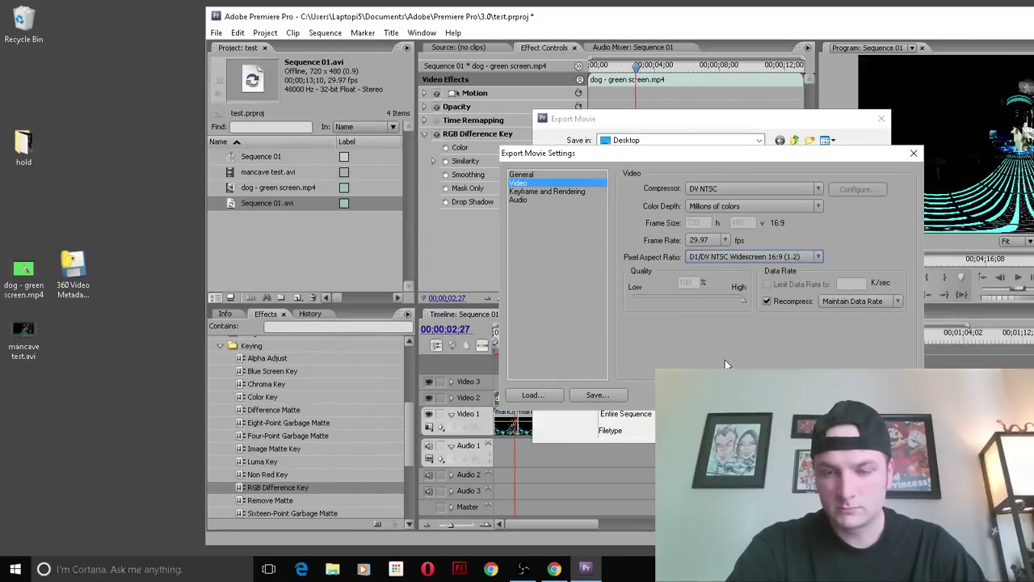
pyautogui.click(828, 394)
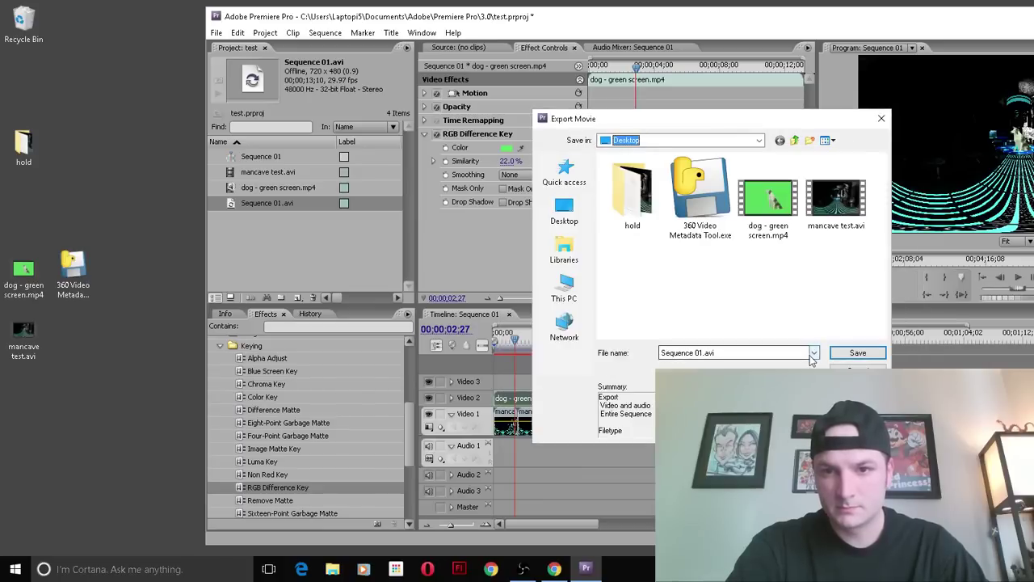
pyautogui.click(853, 352)
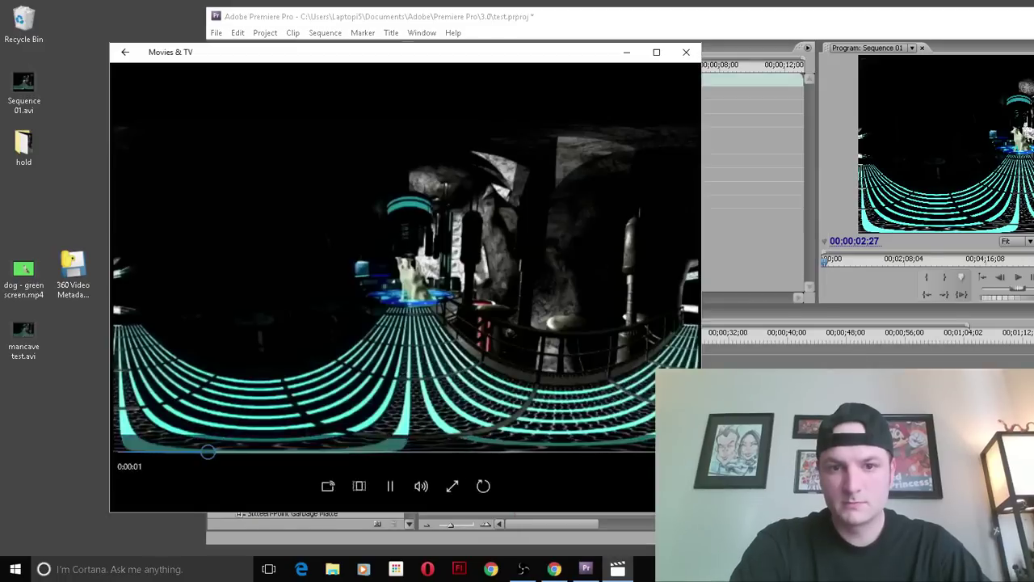
# Play Sequence 01.avi in Movies & TV windowed, restart it from the beginning, then close it
pyautogui.doubleClick(379, 255)
pyautogui.doubleClick(379, 254)
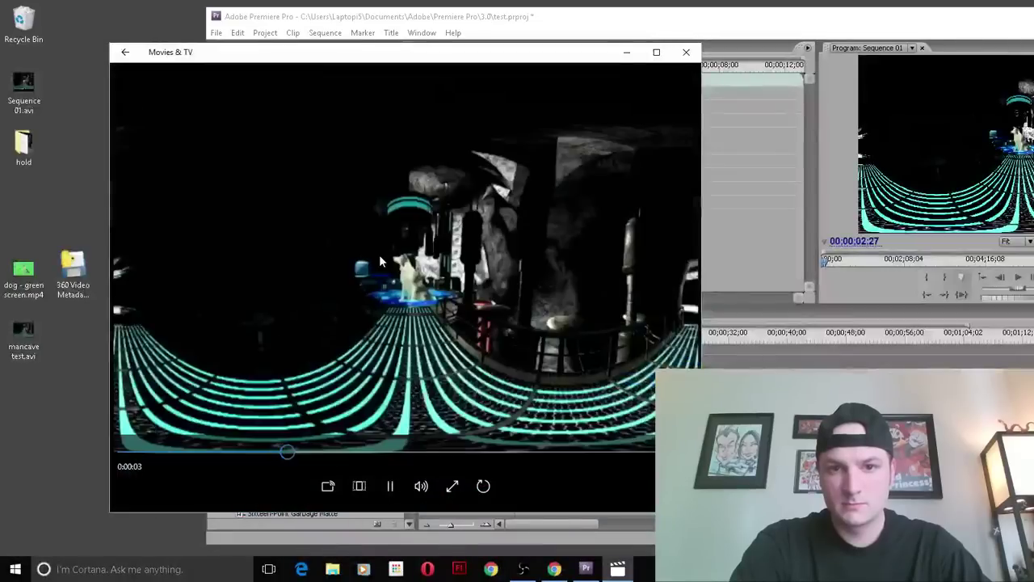
pyautogui.moveTo(341, 457); pyautogui.dragTo(117, 440)
pyautogui.click(686, 60)
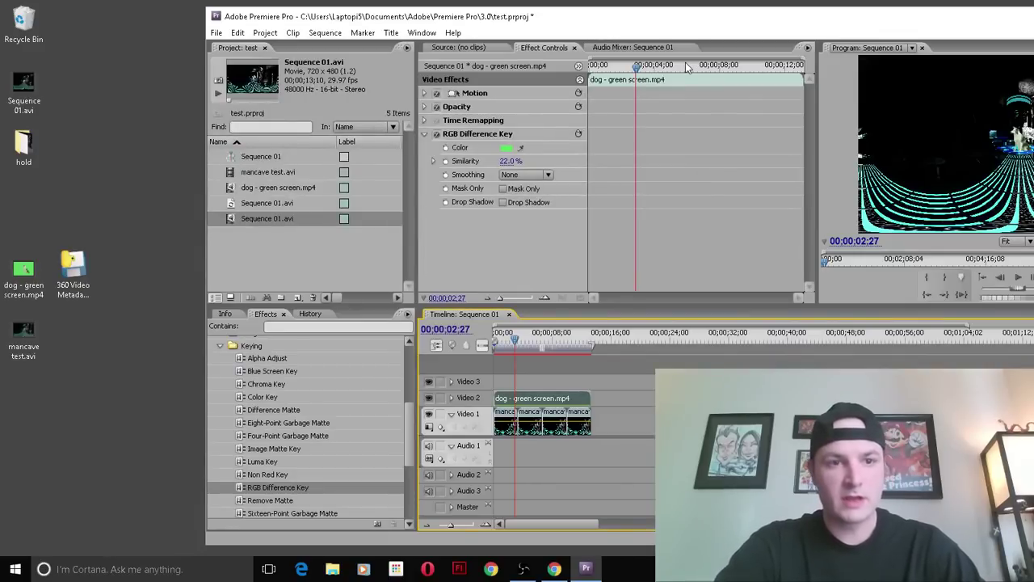
# Reopen Sequence 01.avi and pause it about one second in, showing the keyed dog
pyautogui.doubleClick(33, 110)
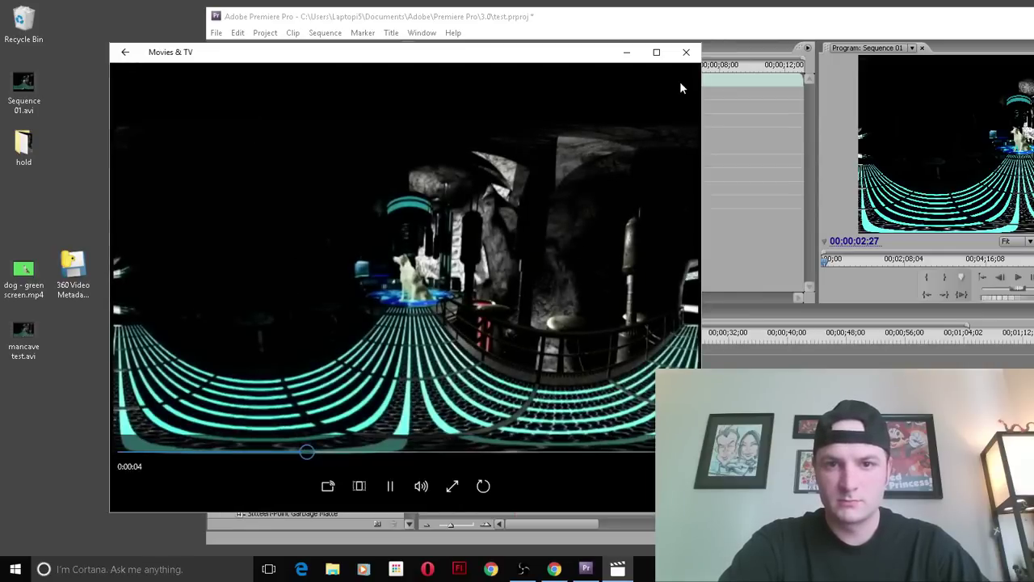
pyautogui.click(687, 52)
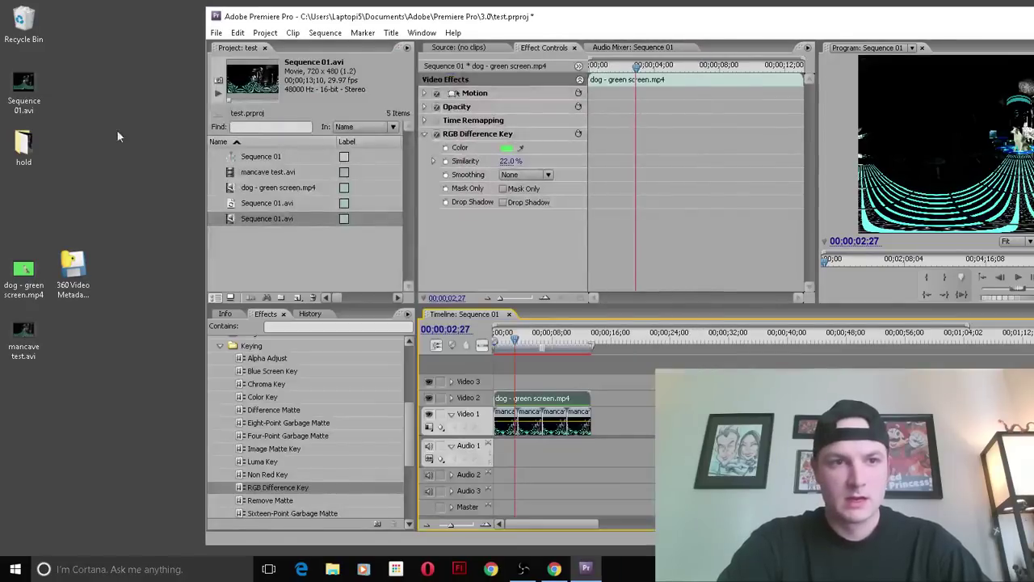
pyautogui.doubleClick(24, 85)
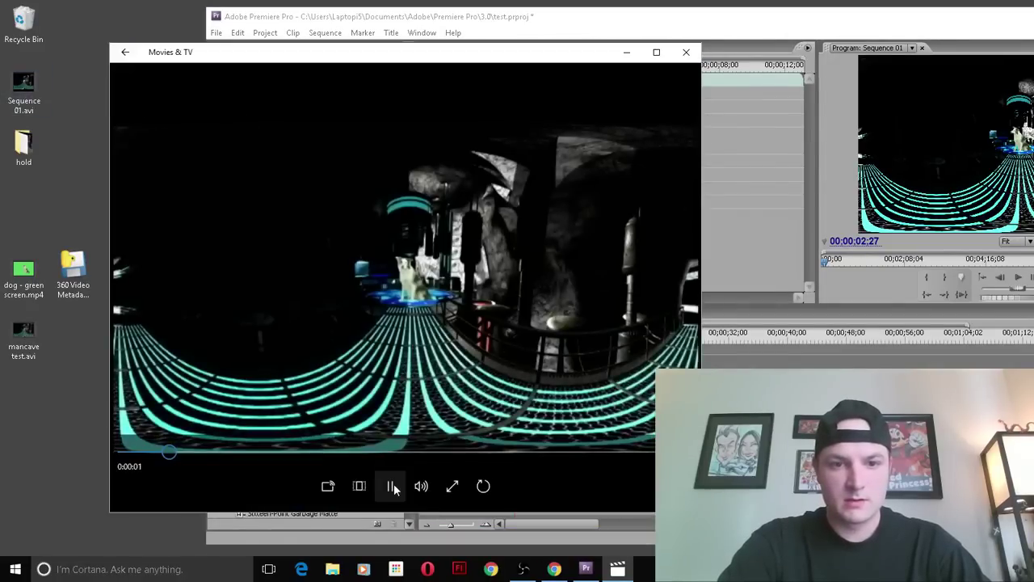
pyautogui.click(394, 483)
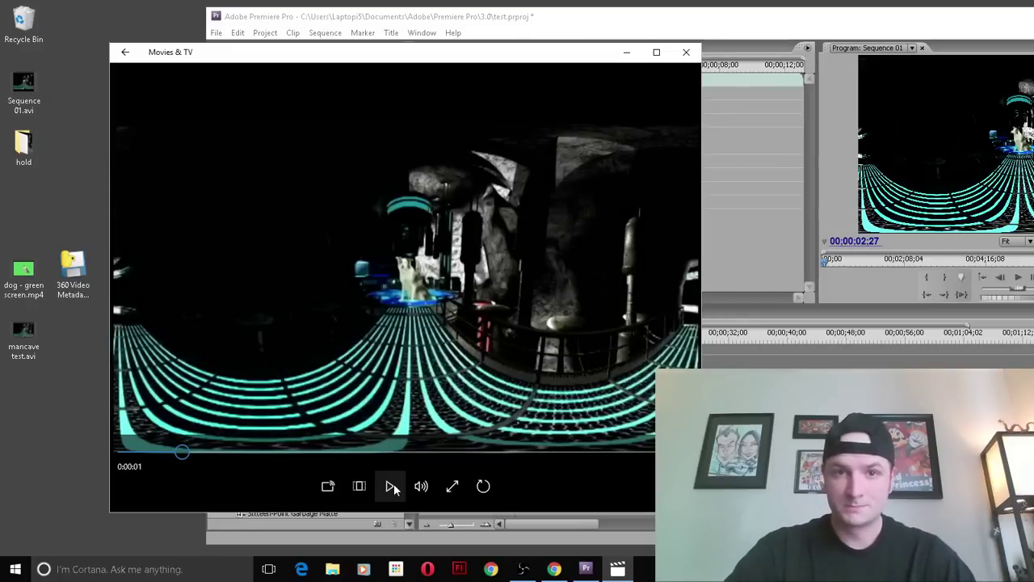
pyautogui.click(77, 294)
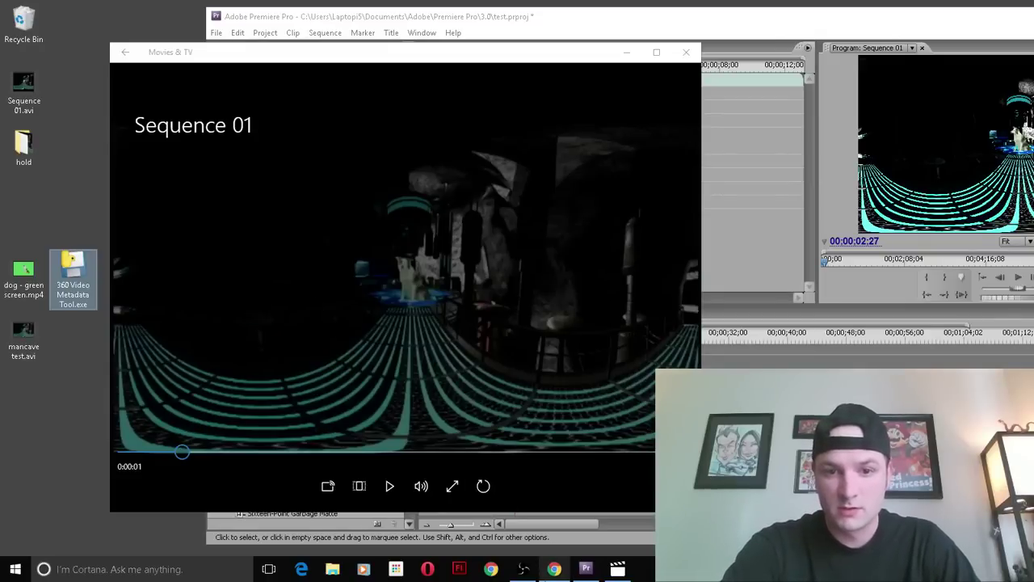
# Download the Green Screen 360° Video VR Sample as MP4 from Creator Studio's video list
pyautogui.click(554, 569)
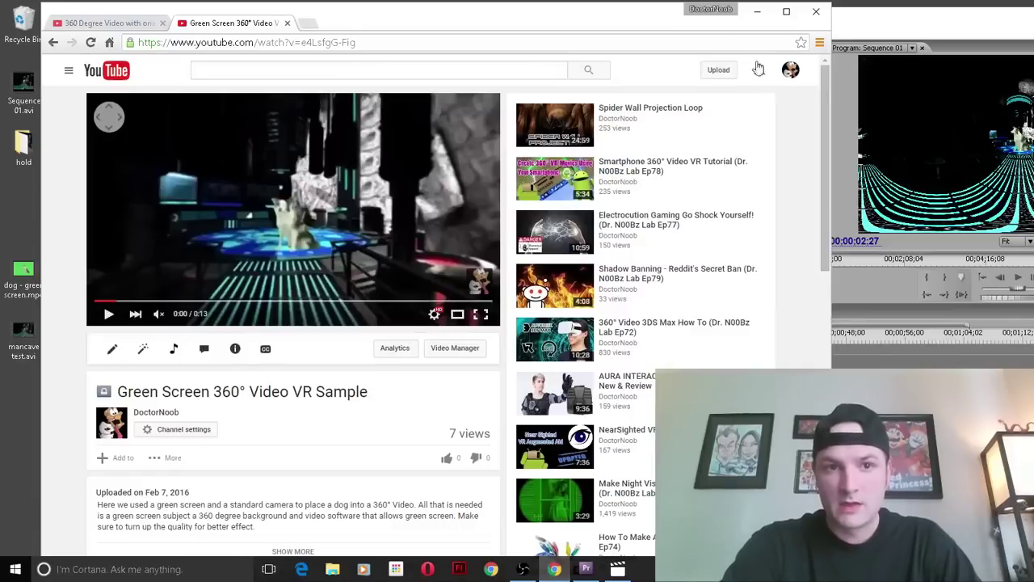
pyautogui.click(792, 71)
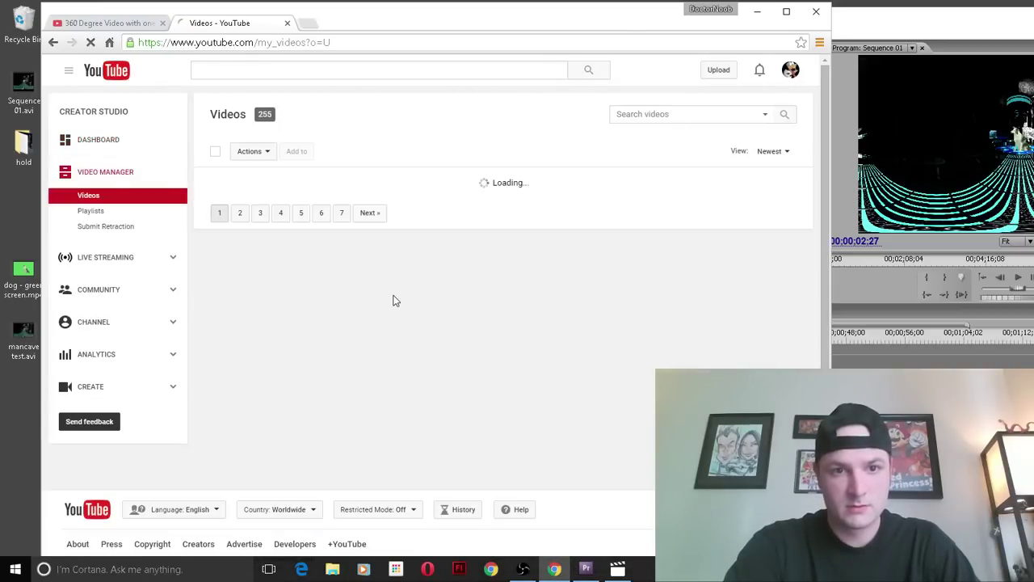
pyautogui.click(356, 277)
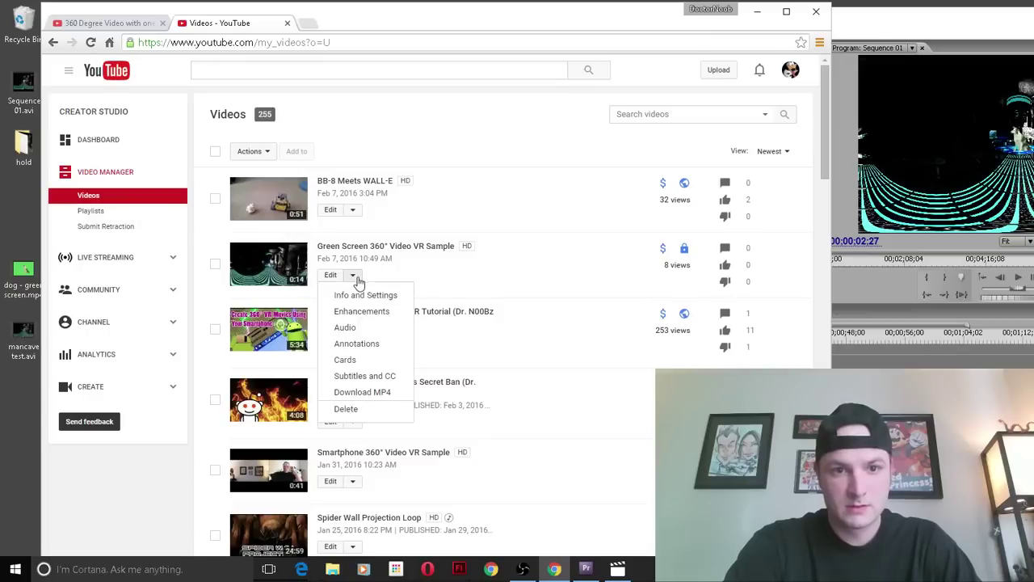
pyautogui.click(355, 394)
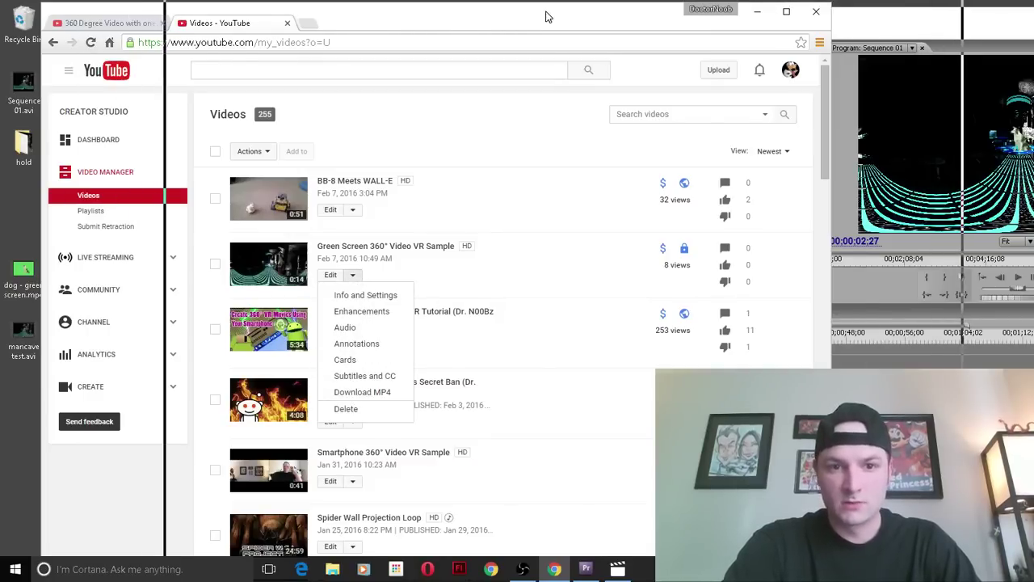
pyautogui.moveTo(419, 24); pyautogui.dragTo(546, 22)
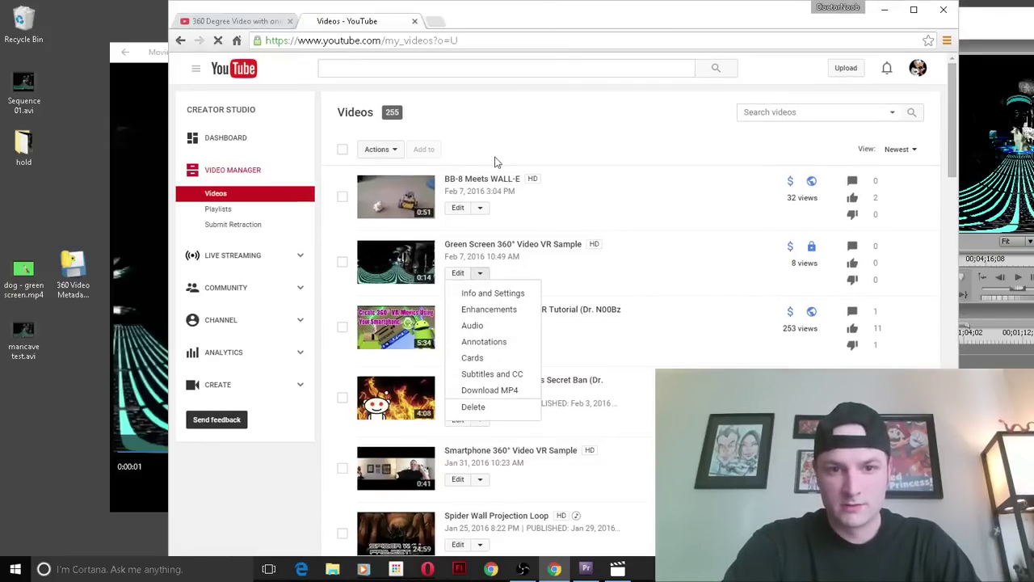
pyautogui.click(477, 391)
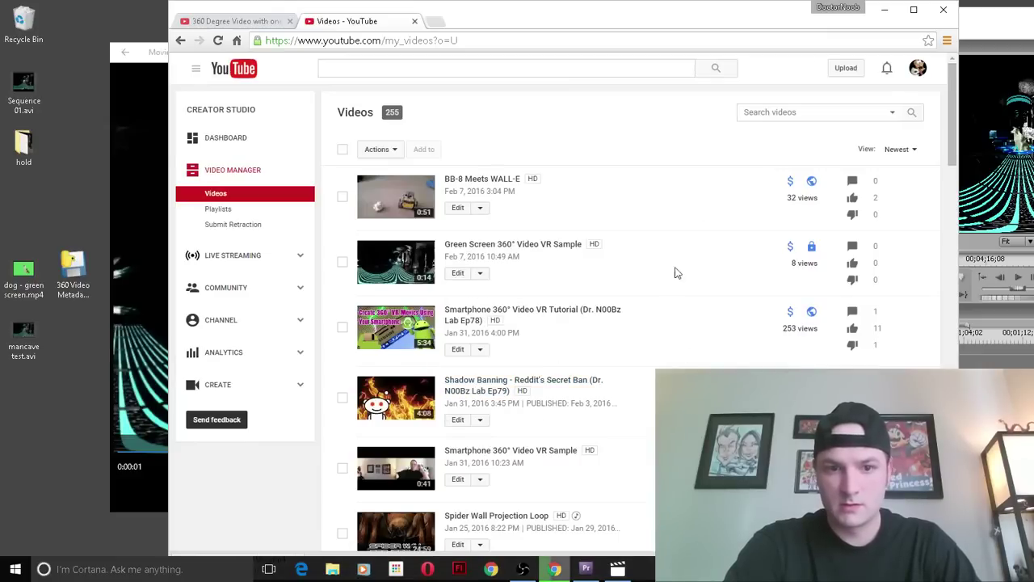
# Preview the downloaded MP4 in Movies & TV, then close it
pyautogui.click(914, 9)
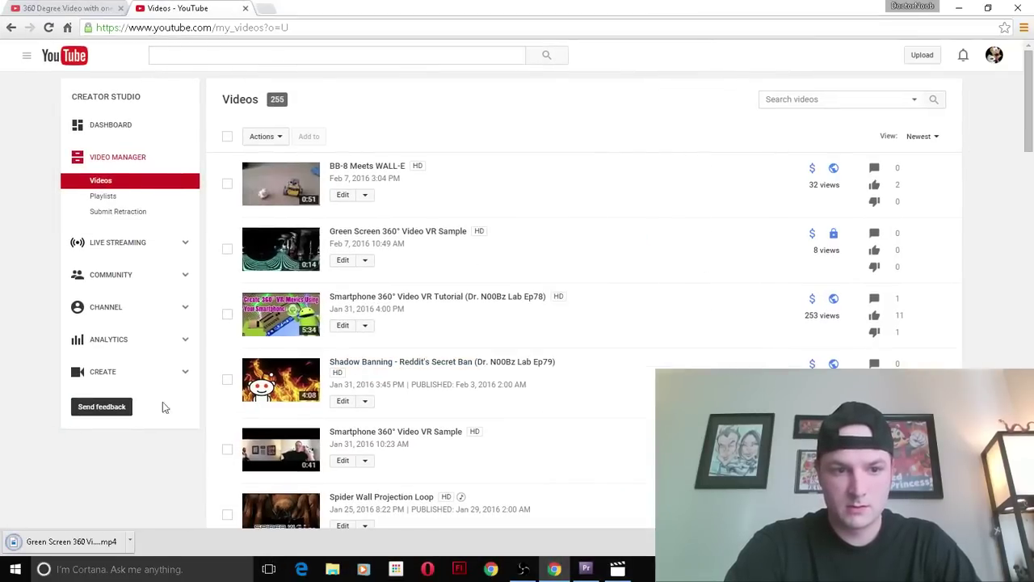
pyautogui.click(71, 542)
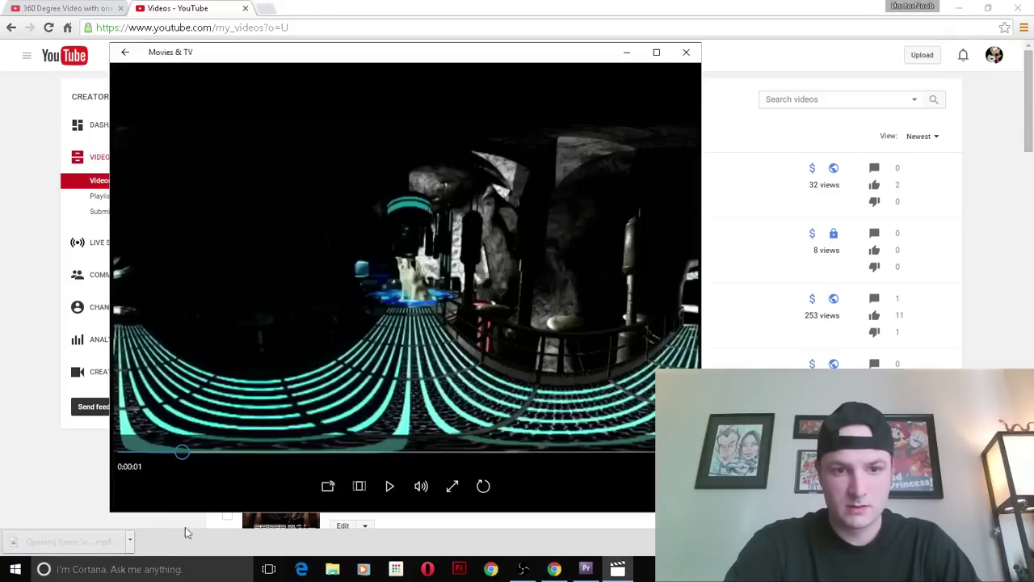
pyautogui.click(686, 52)
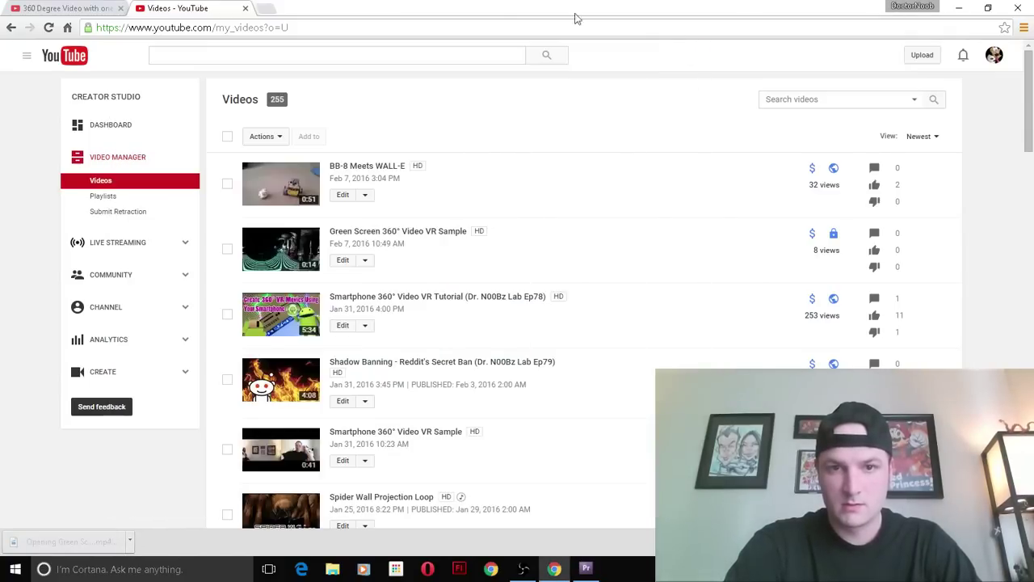
# Launch the 360 Video Metadata Tool and load dog - green screen.mp4
pyautogui.doubleClick(507, 11)
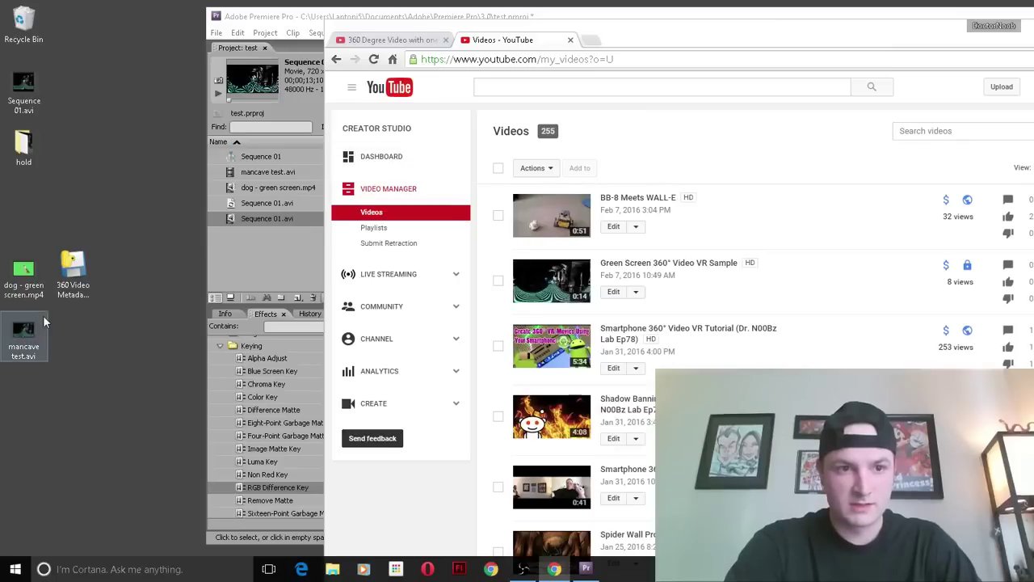
pyautogui.click(62, 278)
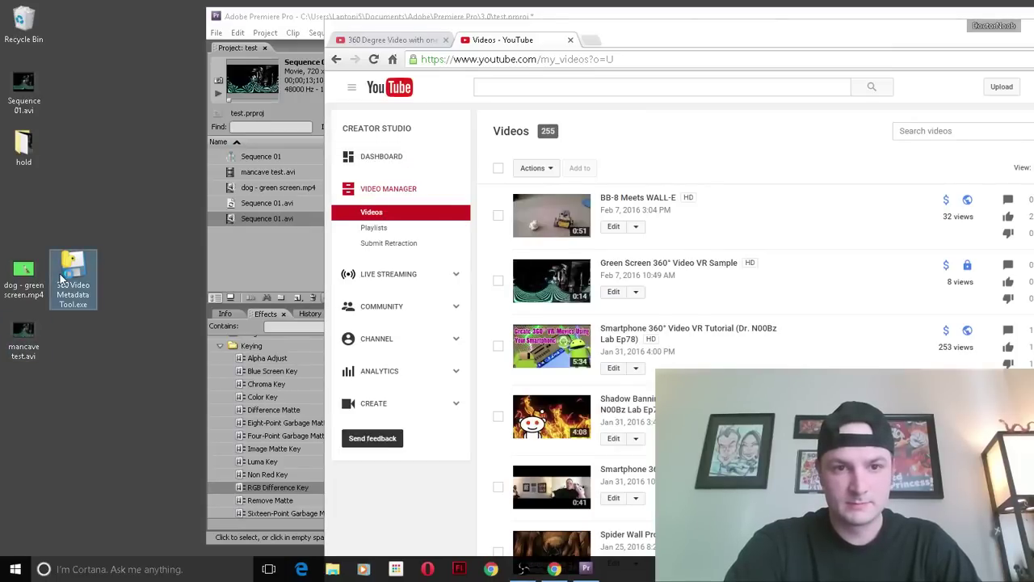
pyautogui.doubleClick(61, 278)
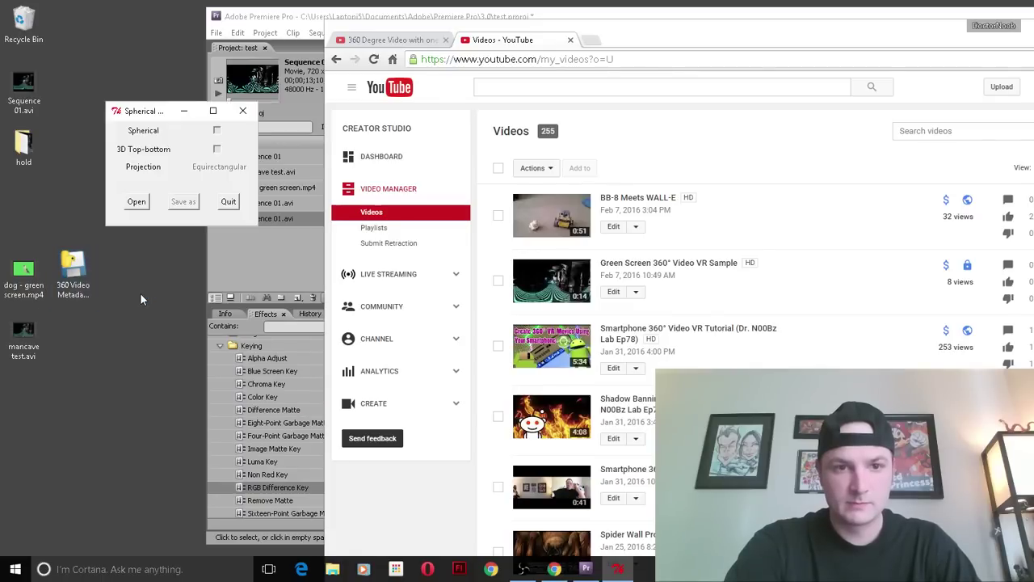
pyautogui.click(144, 204)
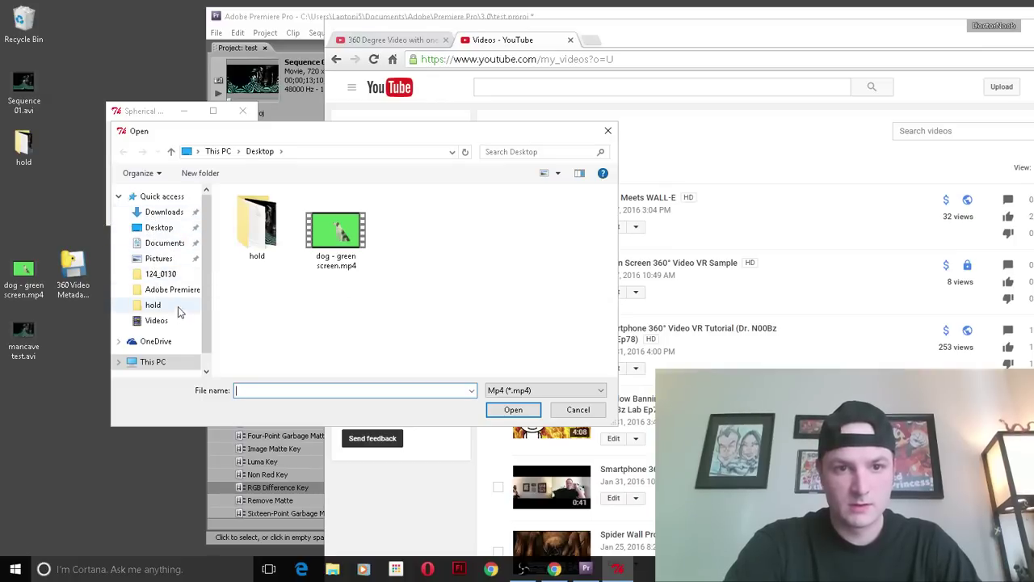
pyautogui.doubleClick(323, 236)
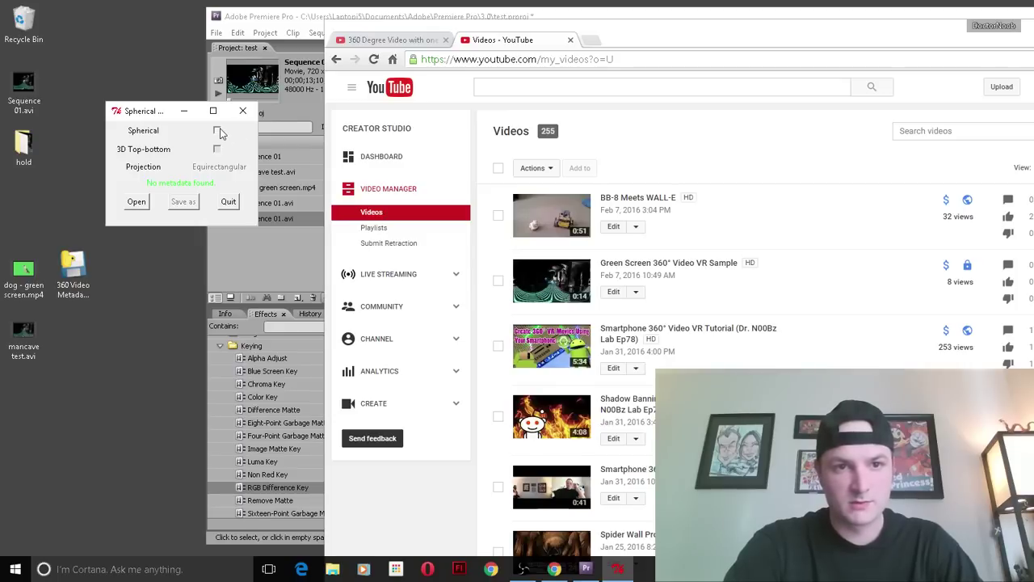
# Save the spherical-tagged copy as dog - green screen_injected.mp4 and quit the injector
pyautogui.click(192, 205)
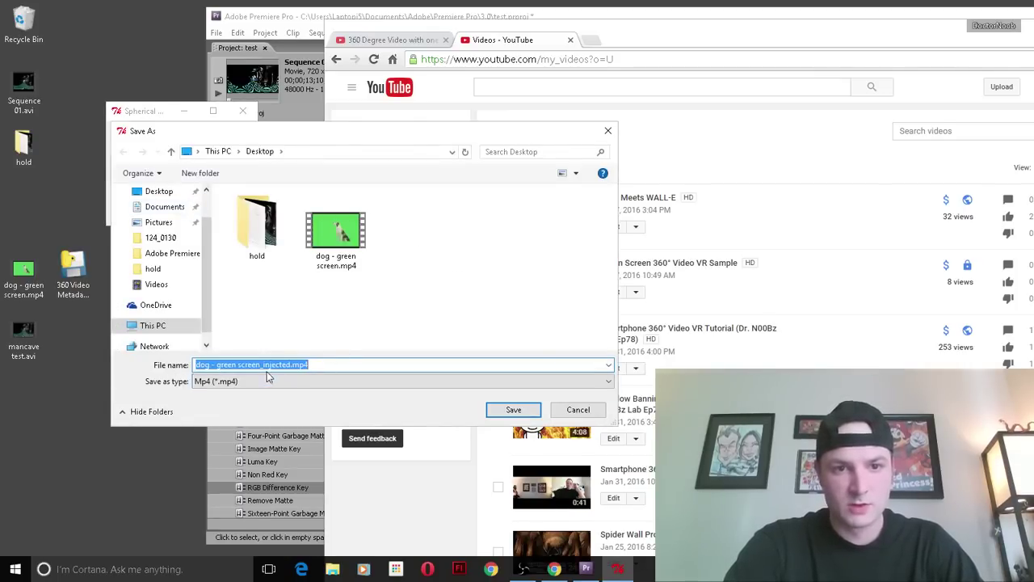
pyautogui.click(514, 410)
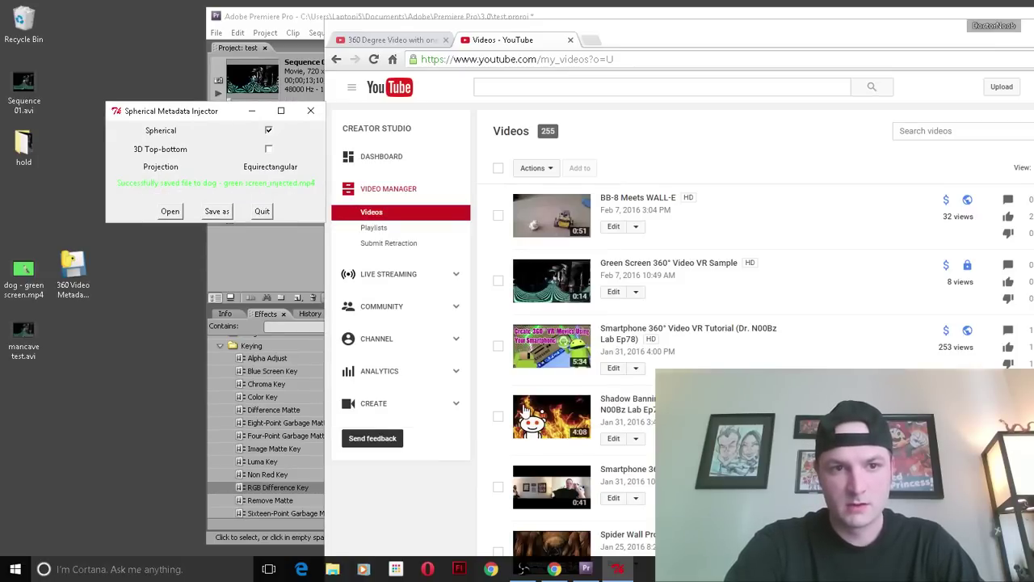
pyautogui.click(257, 213)
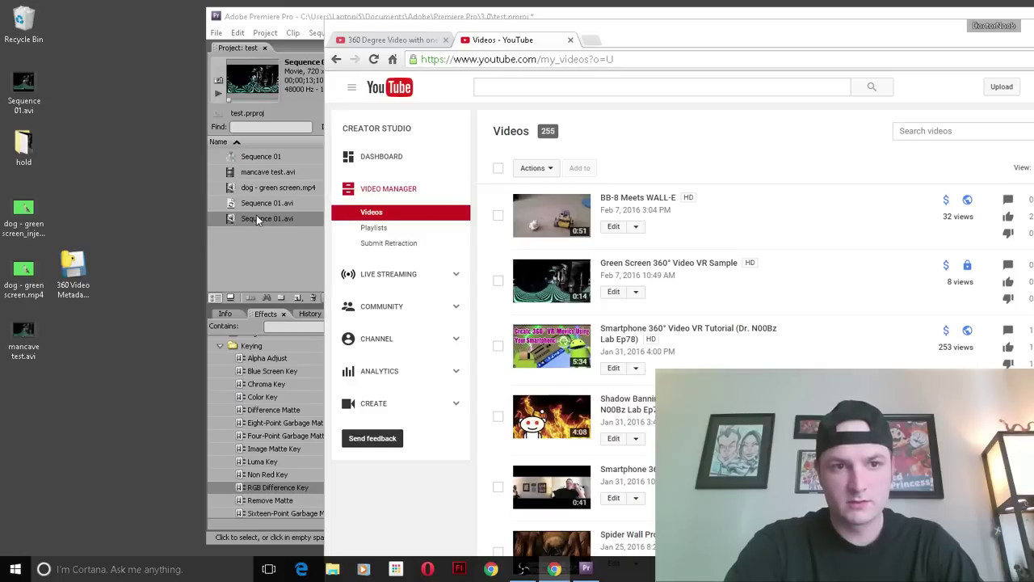
# Watch the Green Screen 360° VR Sample at 720p, panning from the dog around the lair
pyautogui.click(34, 215)
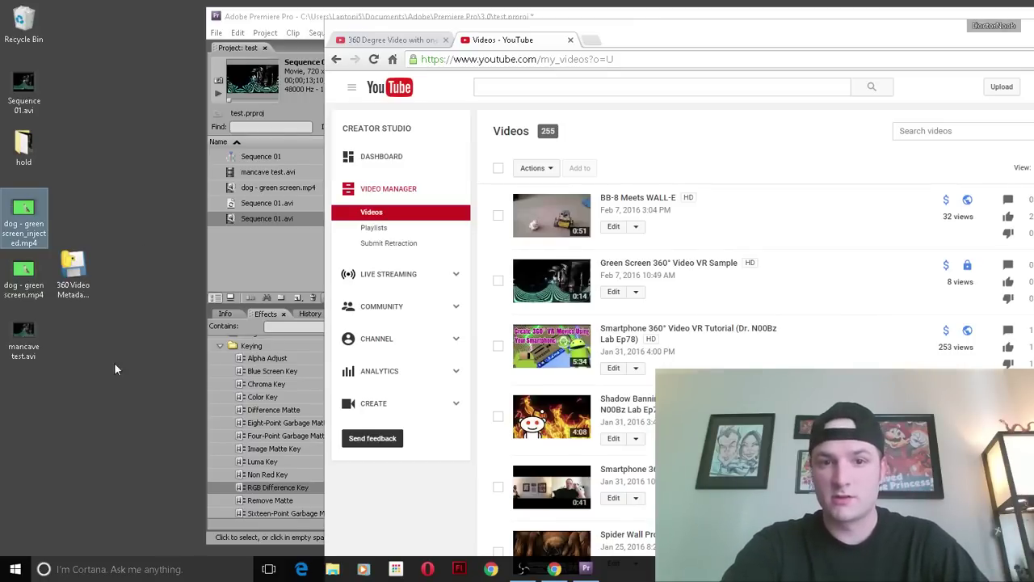
pyautogui.click(522, 272)
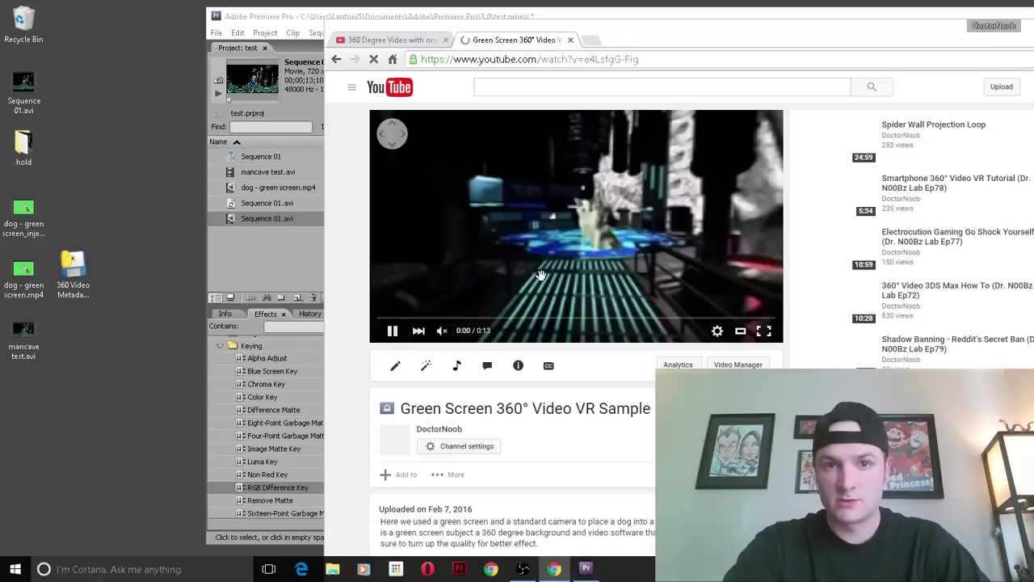
pyautogui.click(717, 331)
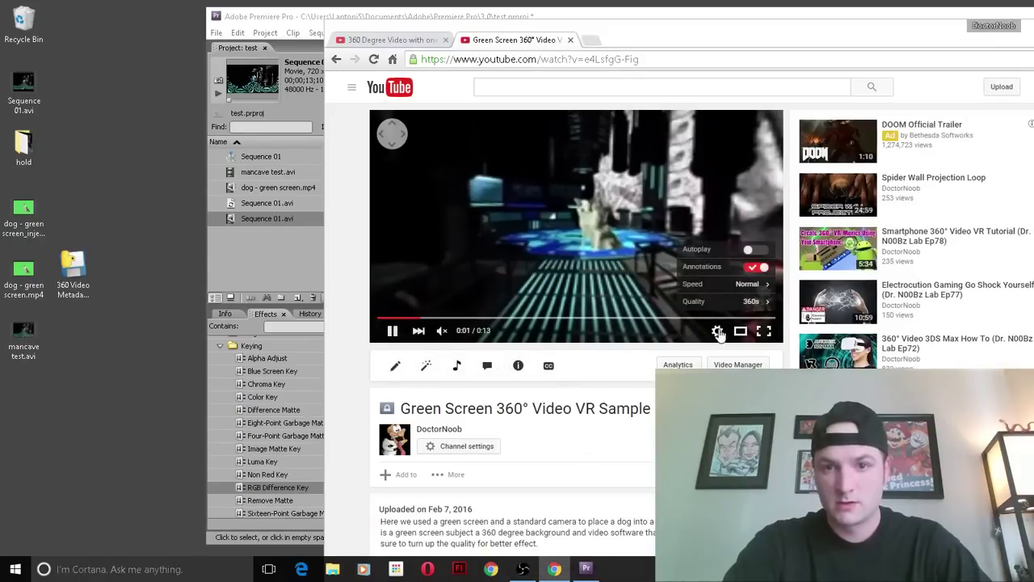
pyautogui.click(725, 302)
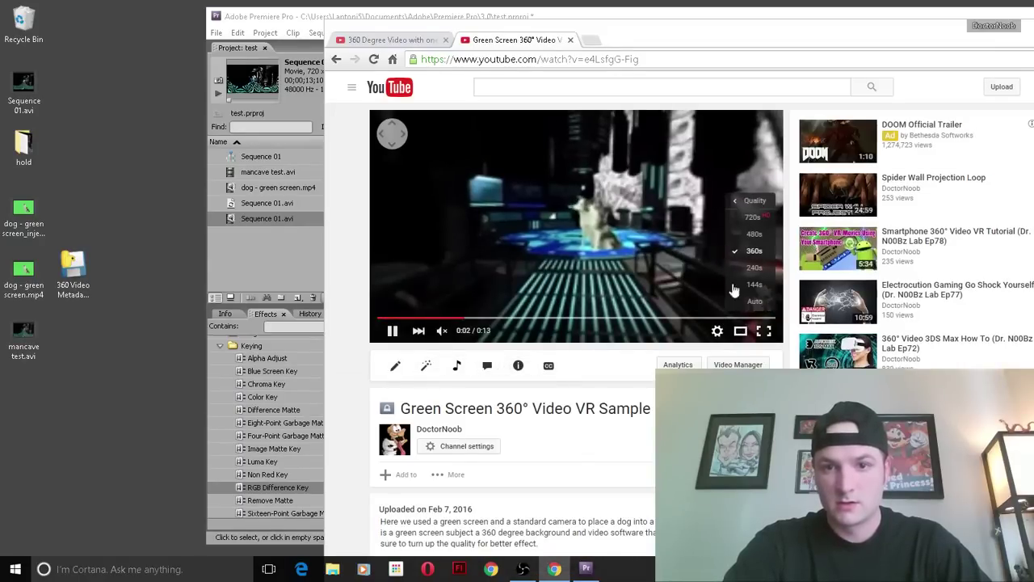
pyautogui.click(751, 217)
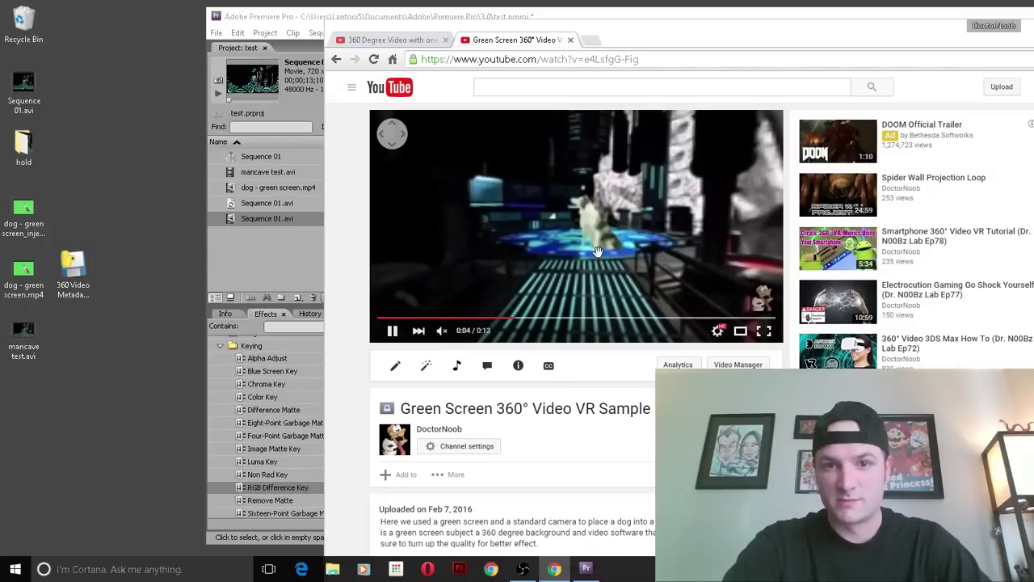
pyautogui.moveTo(597, 251)
pyautogui.mouseDown()
pyautogui.moveTo(600, 233)
pyautogui.moveTo(456, 229)
pyautogui.mouseUp()
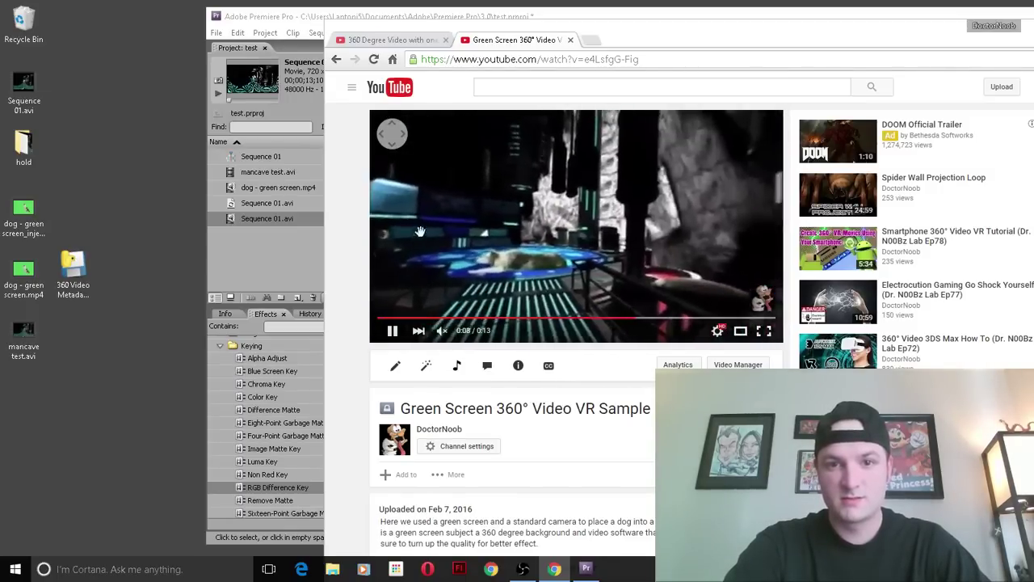
pyautogui.moveTo(420, 232); pyautogui.dragTo(550, 244)
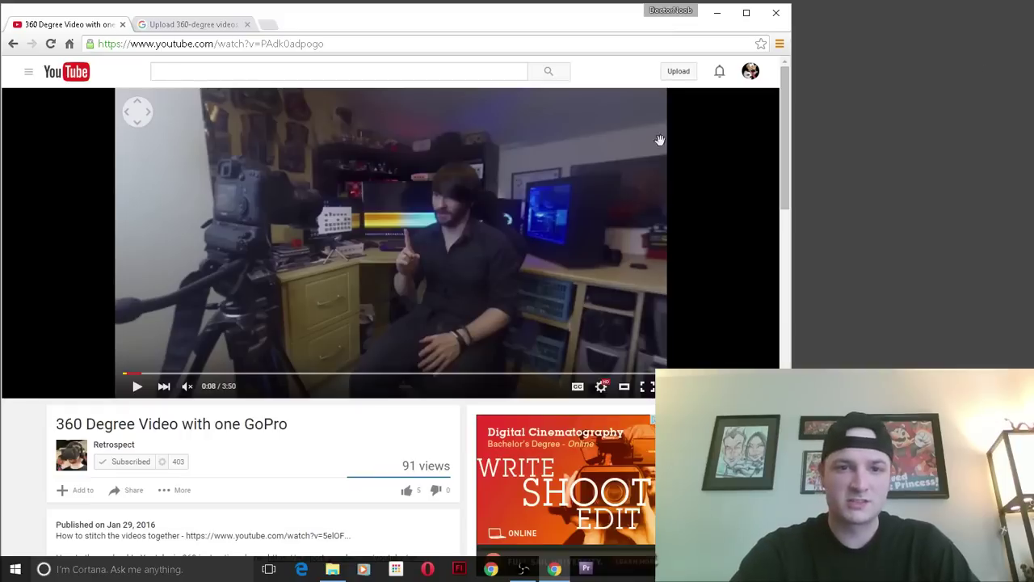
# Play the GoPro 360 video and pan past the desk, guitar and living room
pyautogui.click(137, 387)
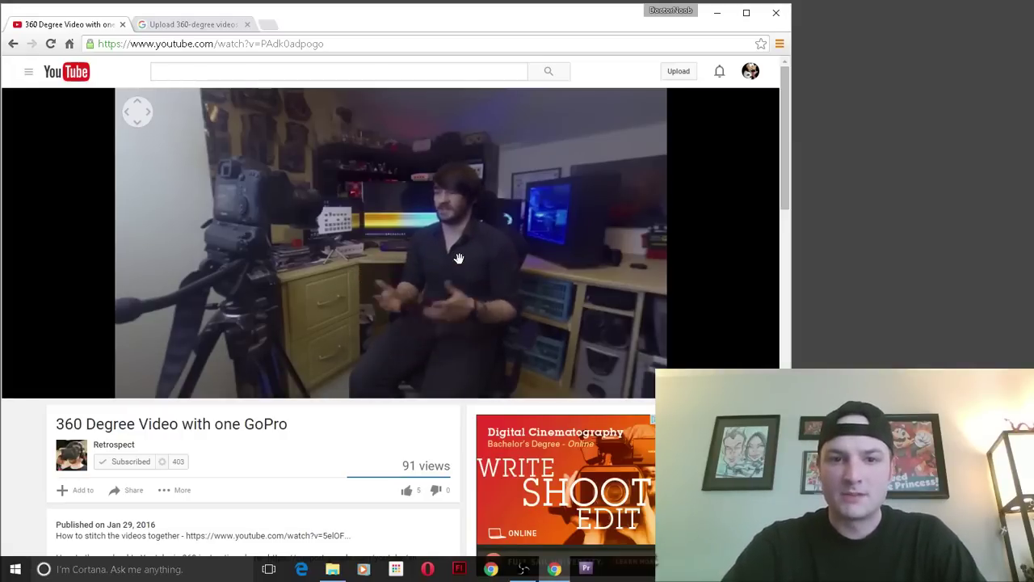
pyautogui.click(409, 257)
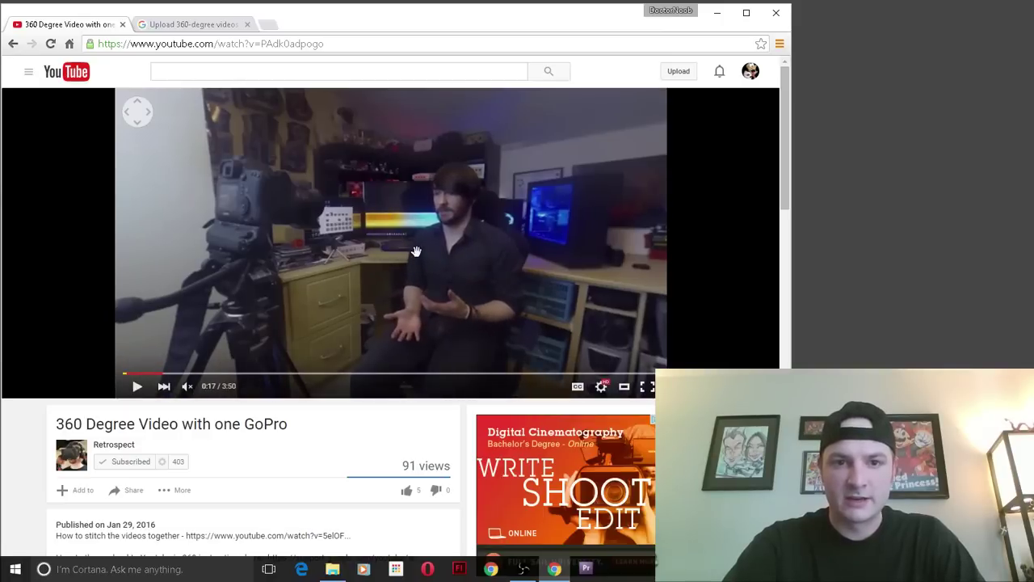
pyautogui.click(409, 257)
pyautogui.moveTo(266, 300)
pyautogui.mouseDown()
pyautogui.moveTo(399, 292)
pyautogui.moveTo(312, 276)
pyautogui.mouseUp()
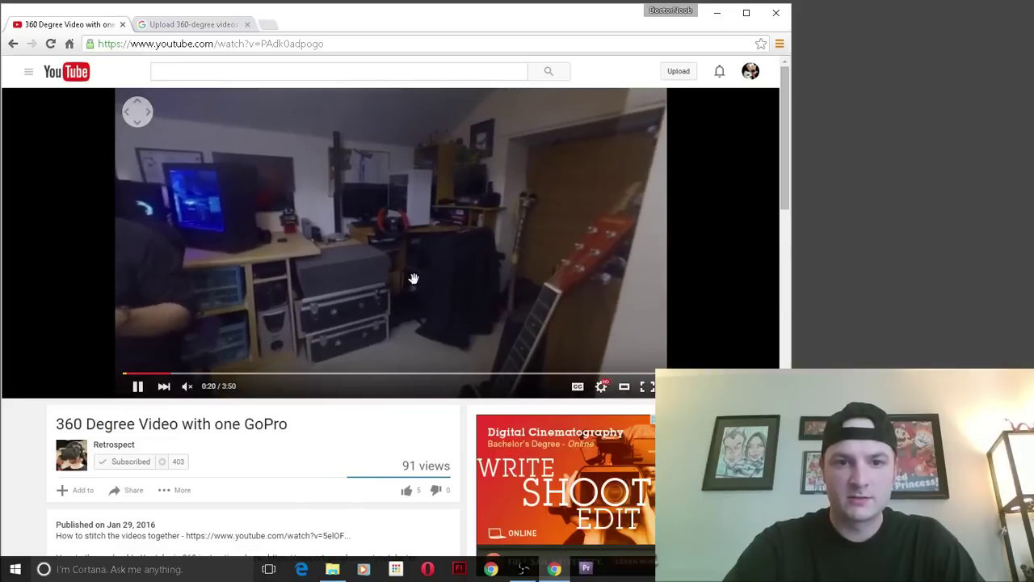
pyautogui.moveTo(413, 280); pyautogui.dragTo(404, 245)
pyautogui.moveTo(515, 223); pyautogui.dragTo(307, 289)
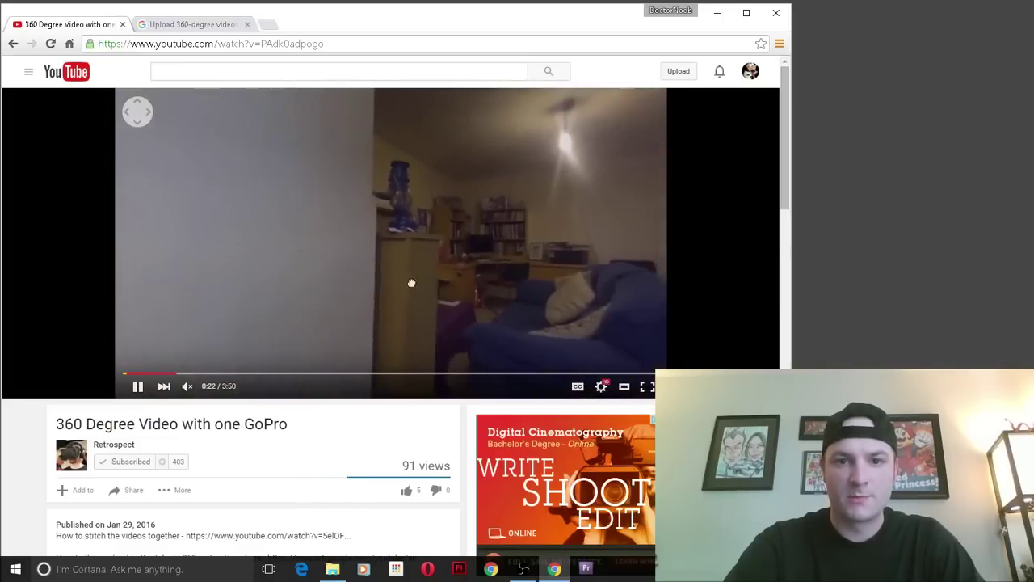
pyautogui.moveTo(540, 237)
pyautogui.mouseDown()
pyautogui.moveTo(296, 259)
pyautogui.moveTo(335, 219)
pyautogui.mouseUp()
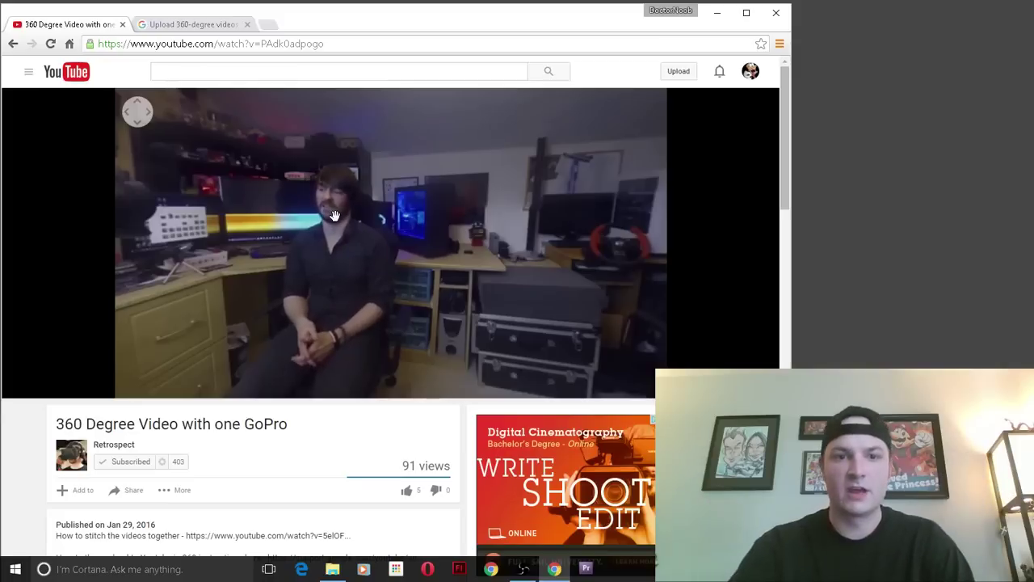
# Keep panning toward the tripod, guitar and door, then back to the desk monitor
pyautogui.moveTo(405, 223); pyautogui.dragTo(354, 233)
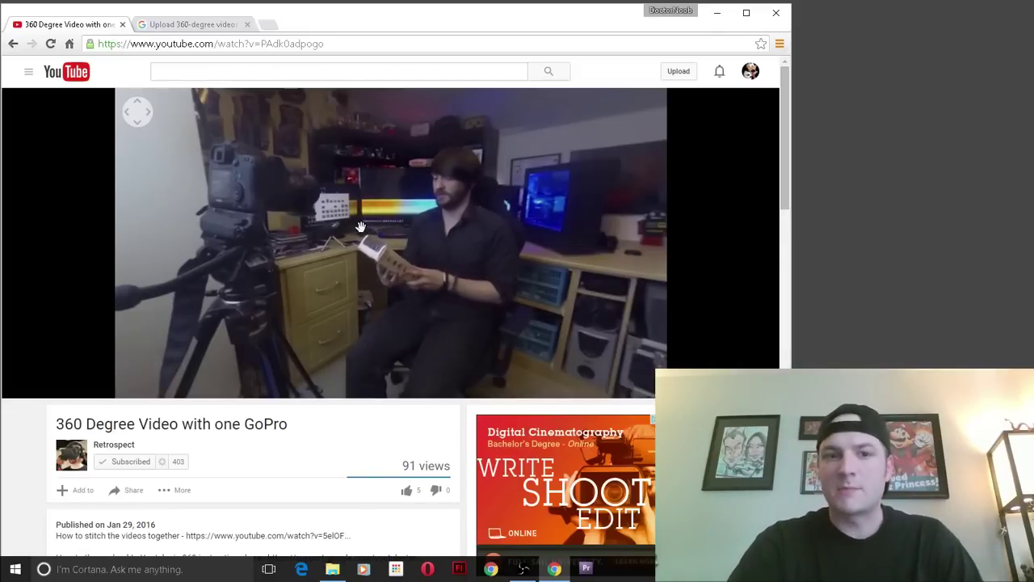
pyautogui.moveTo(361, 227)
pyautogui.mouseDown()
pyautogui.moveTo(320, 203)
pyautogui.moveTo(434, 215)
pyautogui.moveTo(458, 196)
pyautogui.moveTo(347, 201)
pyautogui.moveTo(527, 205)
pyautogui.mouseUp()
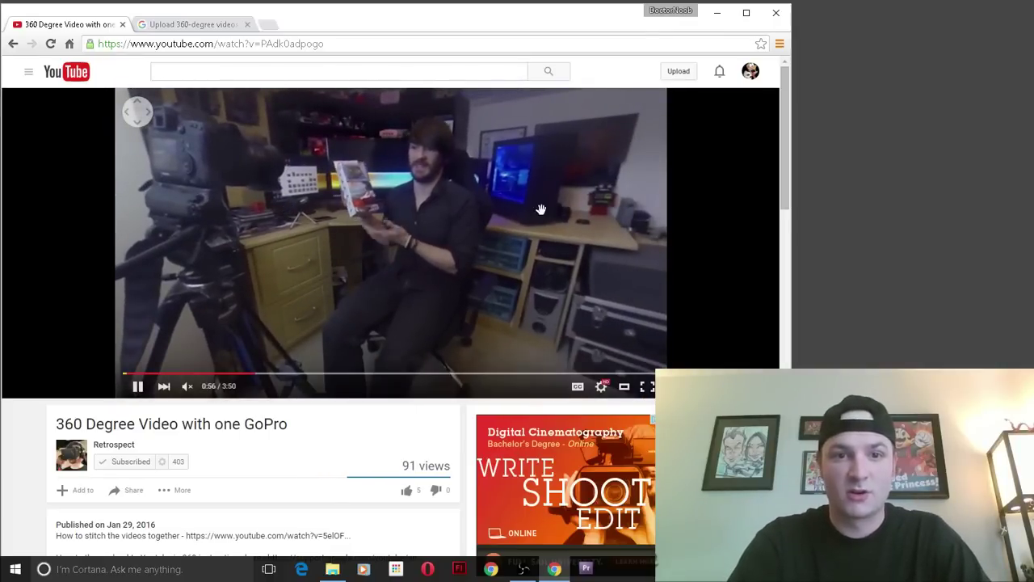
pyautogui.moveTo(509, 213); pyautogui.dragTo(346, 216)
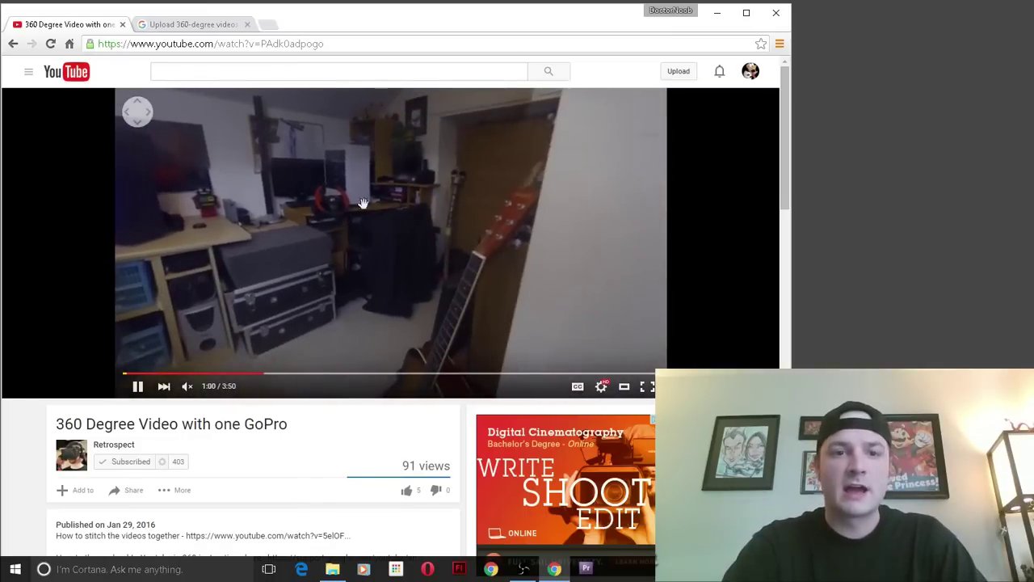
pyautogui.moveTo(301, 242)
pyautogui.mouseDown()
pyautogui.moveTo(403, 226)
pyautogui.moveTo(474, 258)
pyautogui.mouseUp()
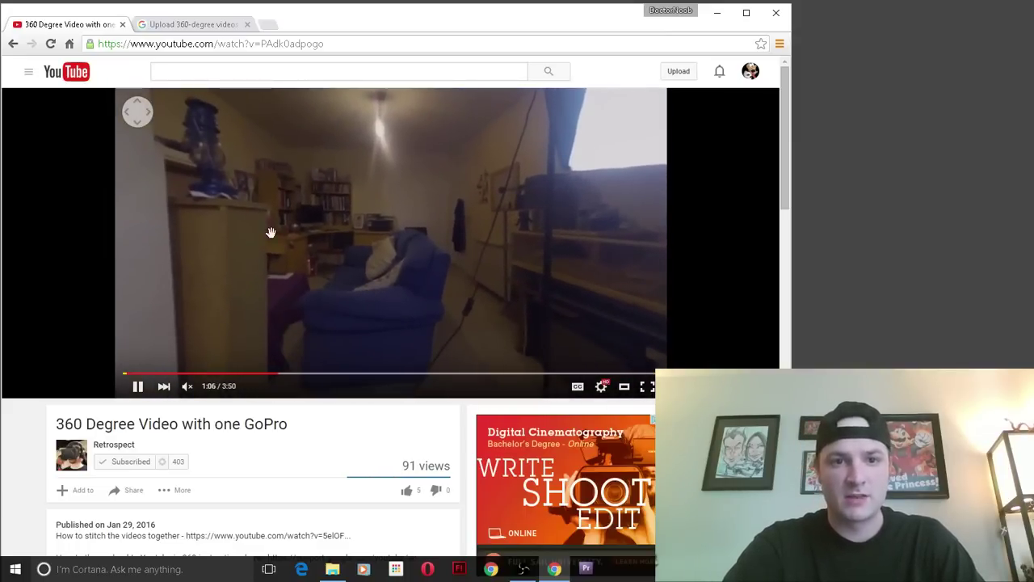
pyautogui.moveTo(271, 231)
pyautogui.mouseDown()
pyautogui.moveTo(474, 221)
pyautogui.moveTo(218, 267)
pyautogui.moveTo(561, 244)
pyautogui.mouseUp()
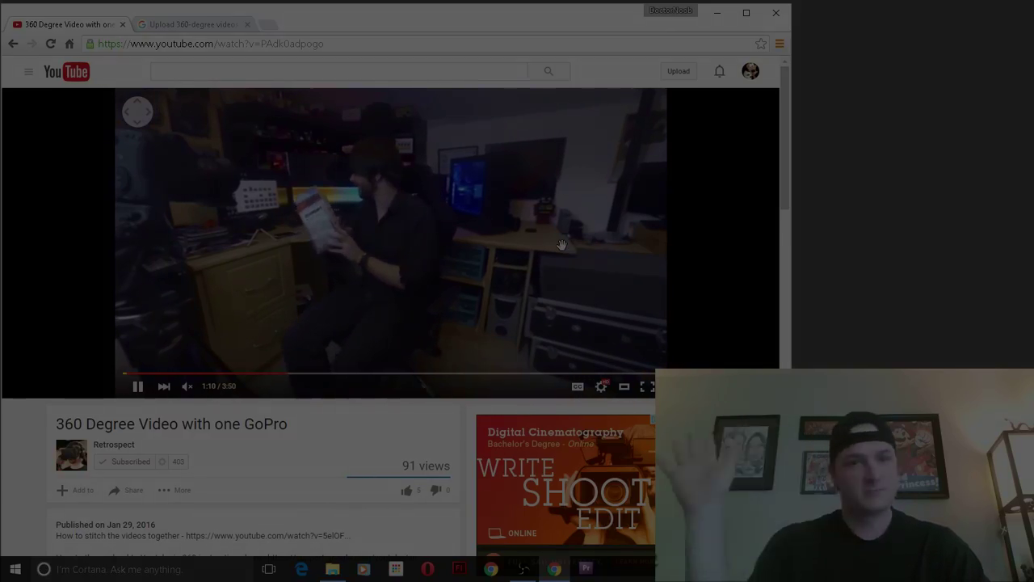